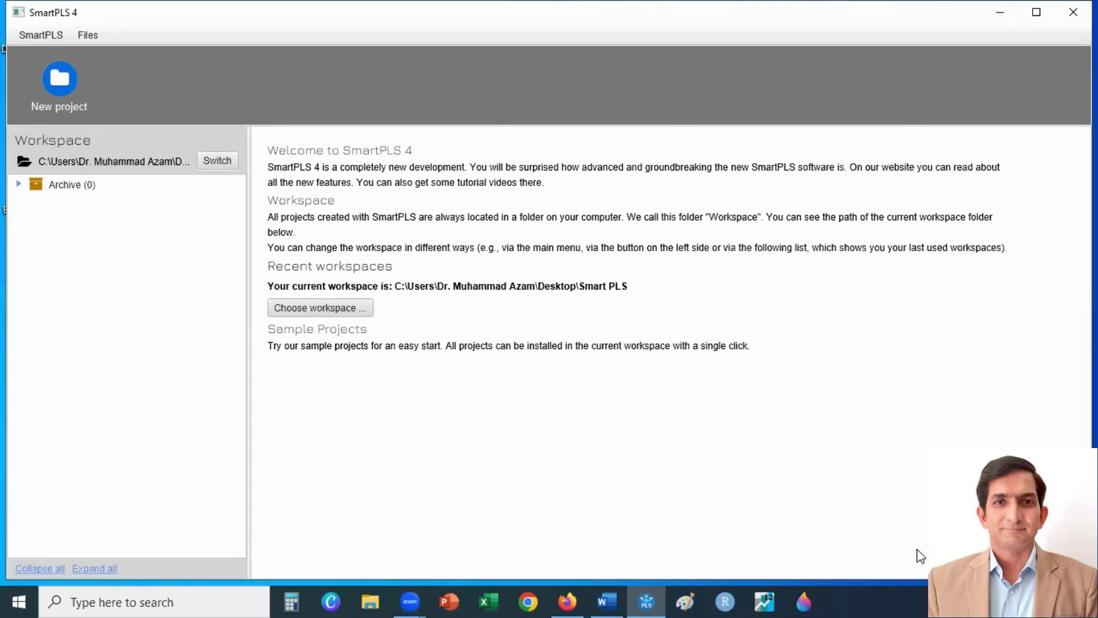
Create a new SmartPLS project named 'Moderation Anlysis'.
click(60, 80)
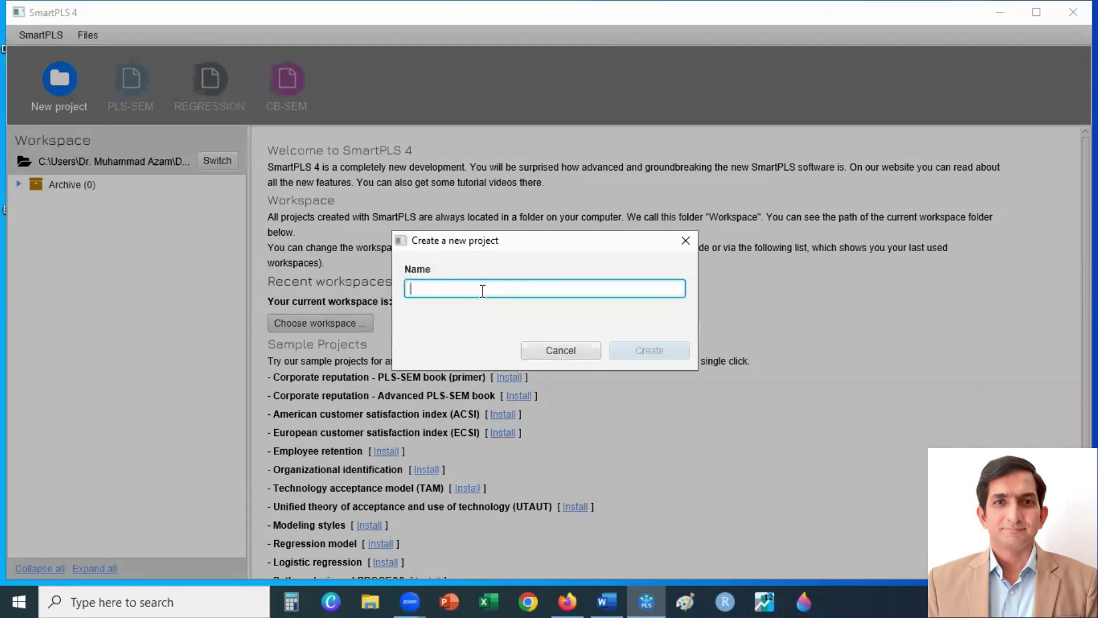
text(Moderation Anlysis)
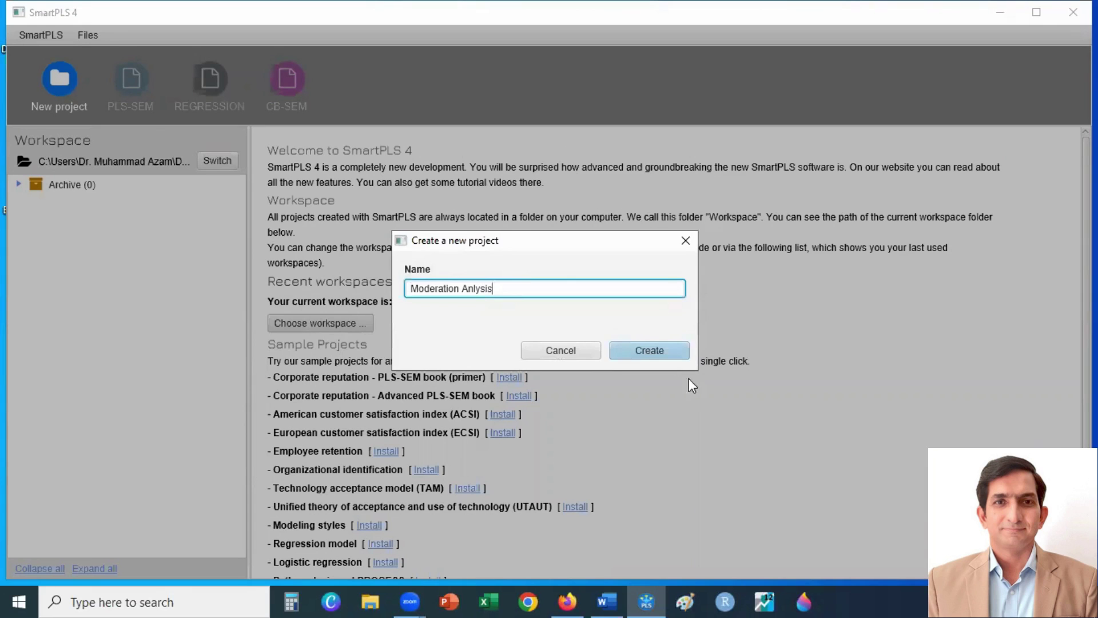
click(652, 347)
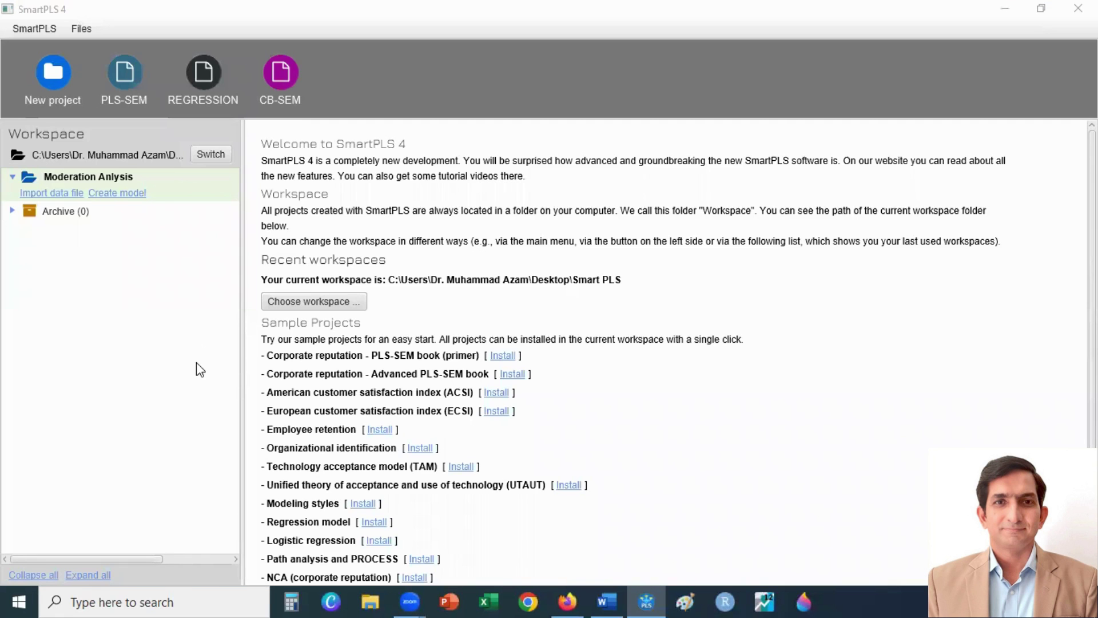
Import the 'Data - TPB' file with default CSV settings: 99 cases, 15 indicators.
click(56, 193)
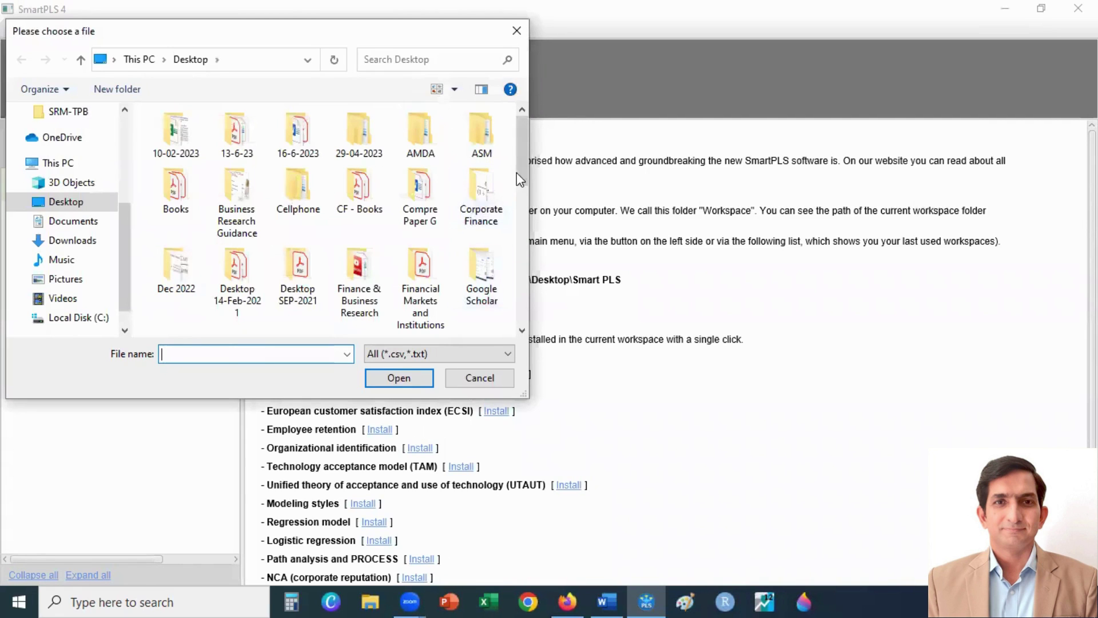
drag(519, 171, 528, 329)
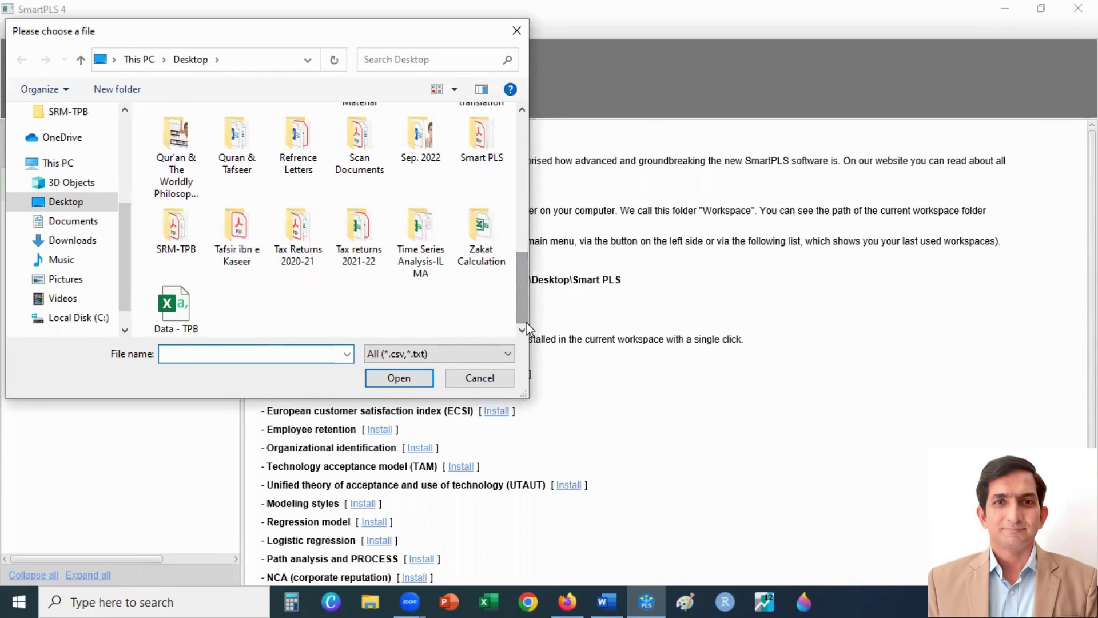
click(173, 309)
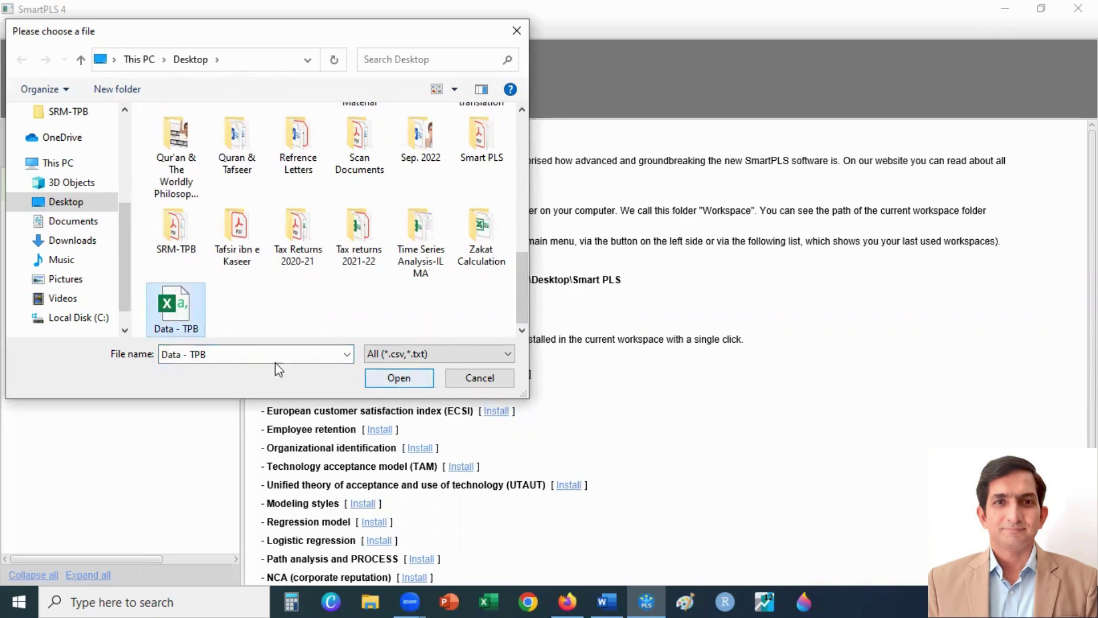
click(393, 380)
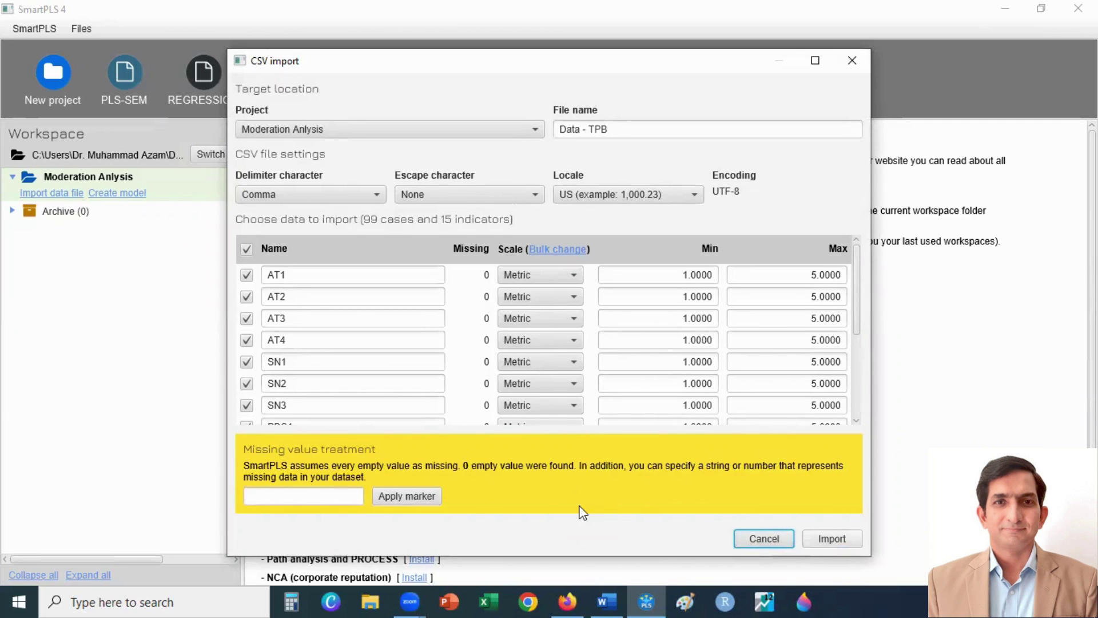
key(Tab)
key(Return)
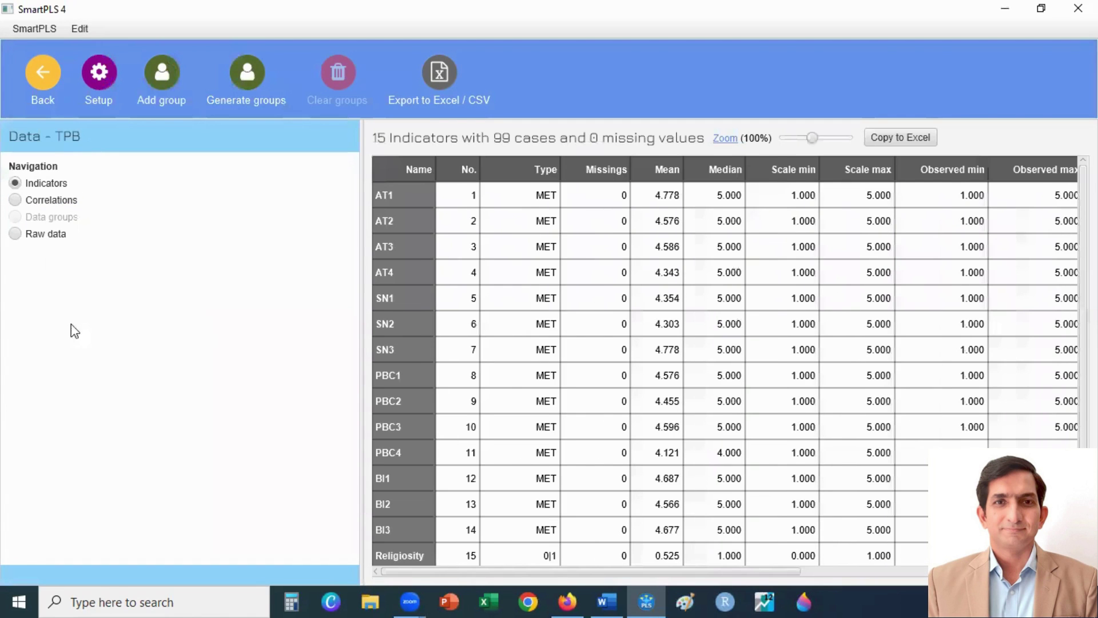
Create a PLS-SEM model named 'Moderation Model' in the project.
click(45, 81)
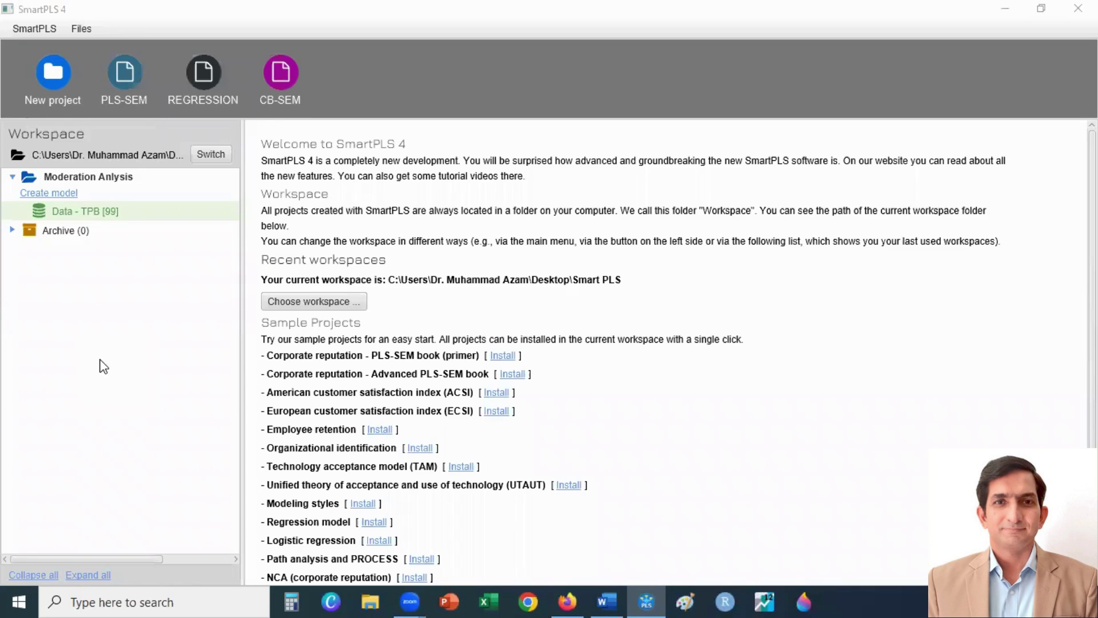
click(51, 193)
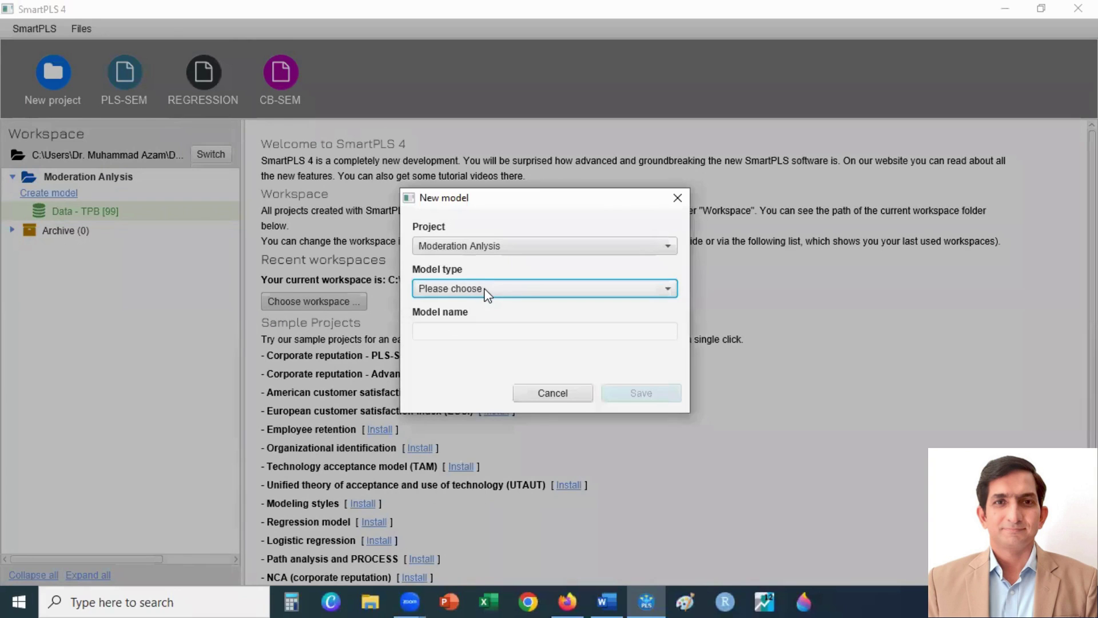
click(485, 293)
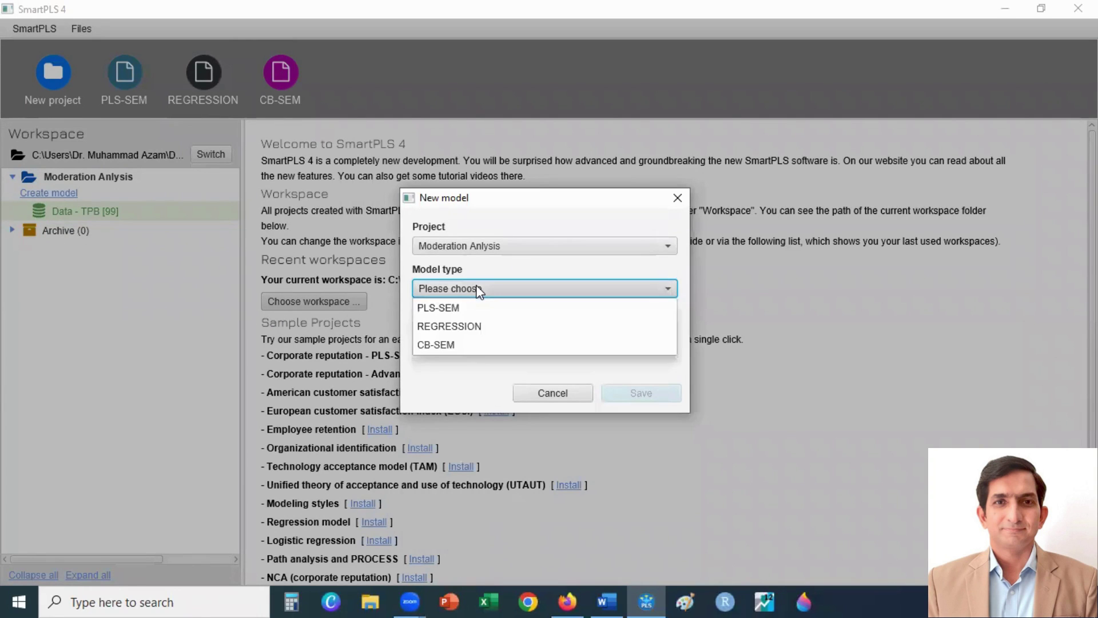
click(451, 307)
click(444, 332)
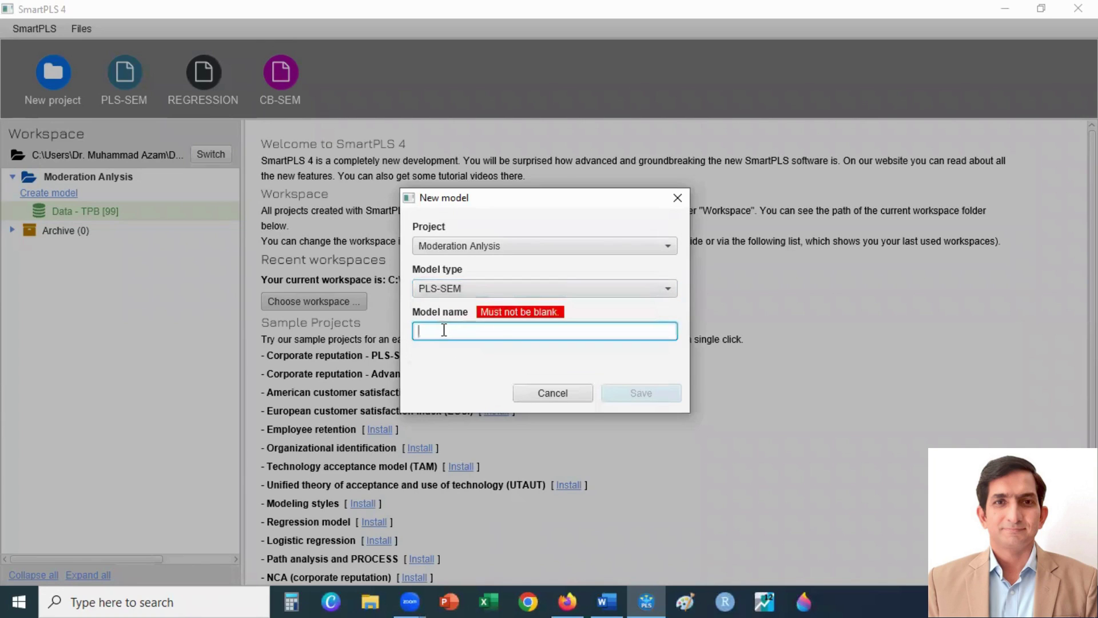
text(Moderation Model)
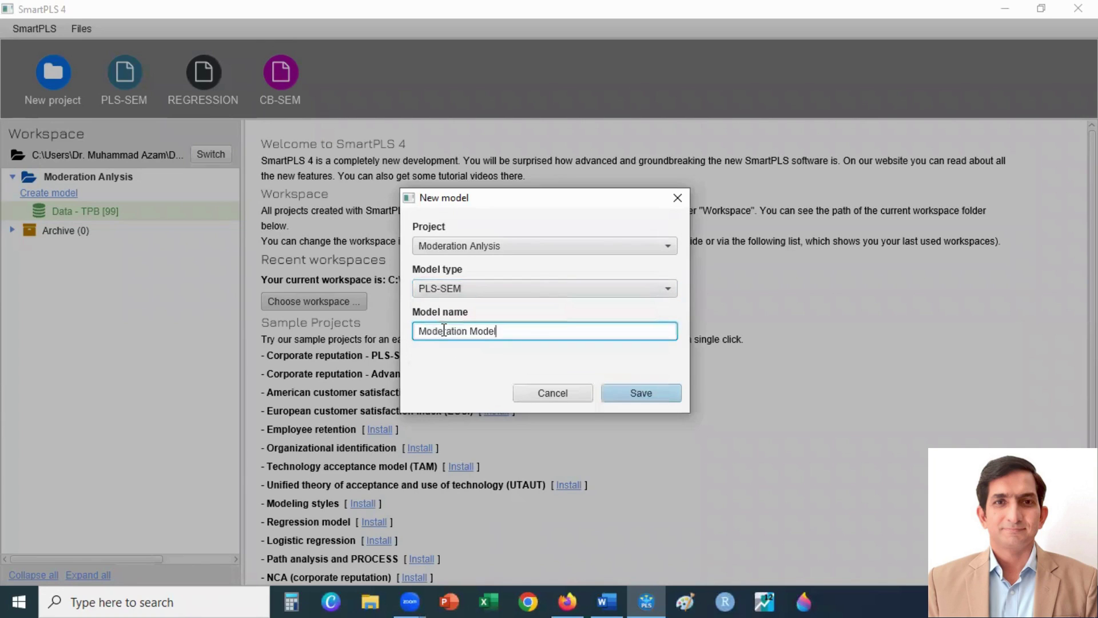
click(635, 393)
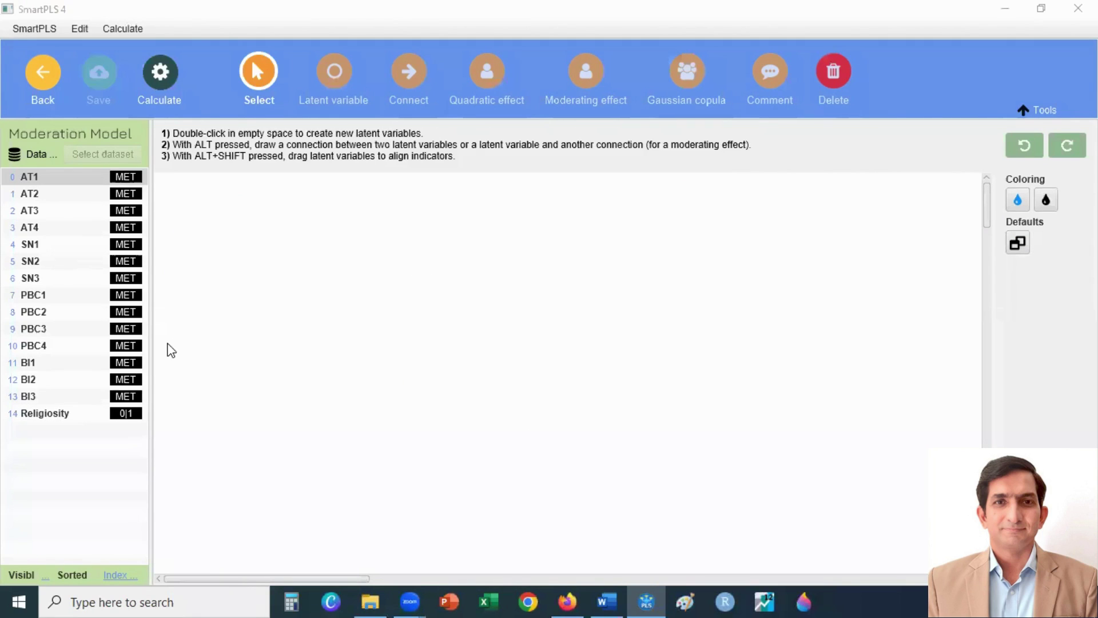
Create construct AT on the canvas from indicators AT1–AT4.
click(45, 177)
shift+click(40, 194)
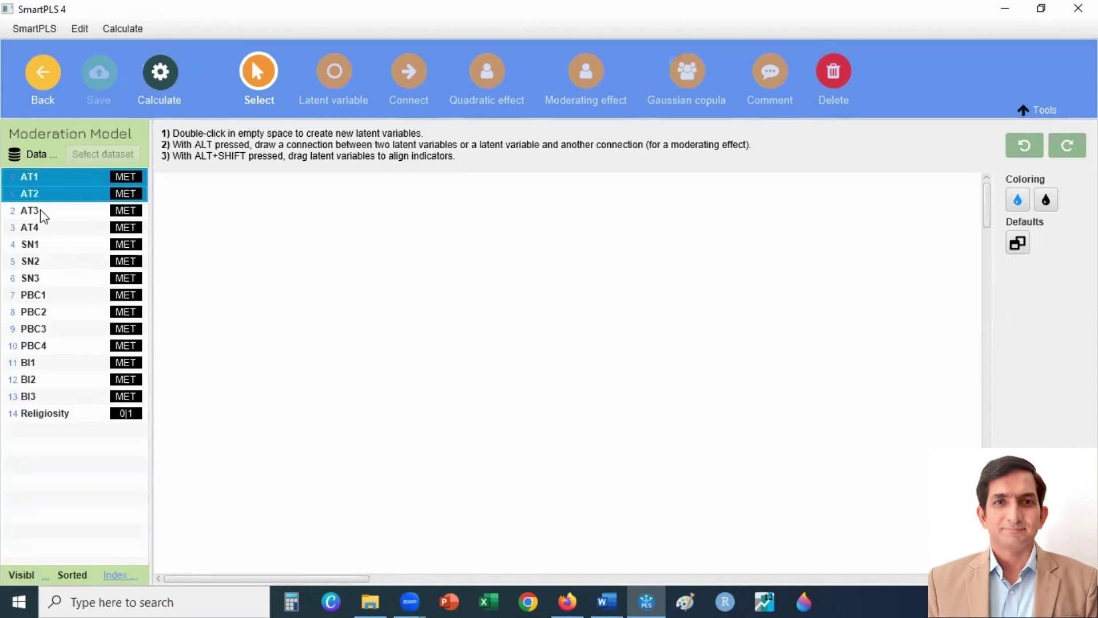
shift+click(33, 213)
shift+click(42, 229)
drag(39, 206, 205, 257)
drag(373, 255, 376, 257)
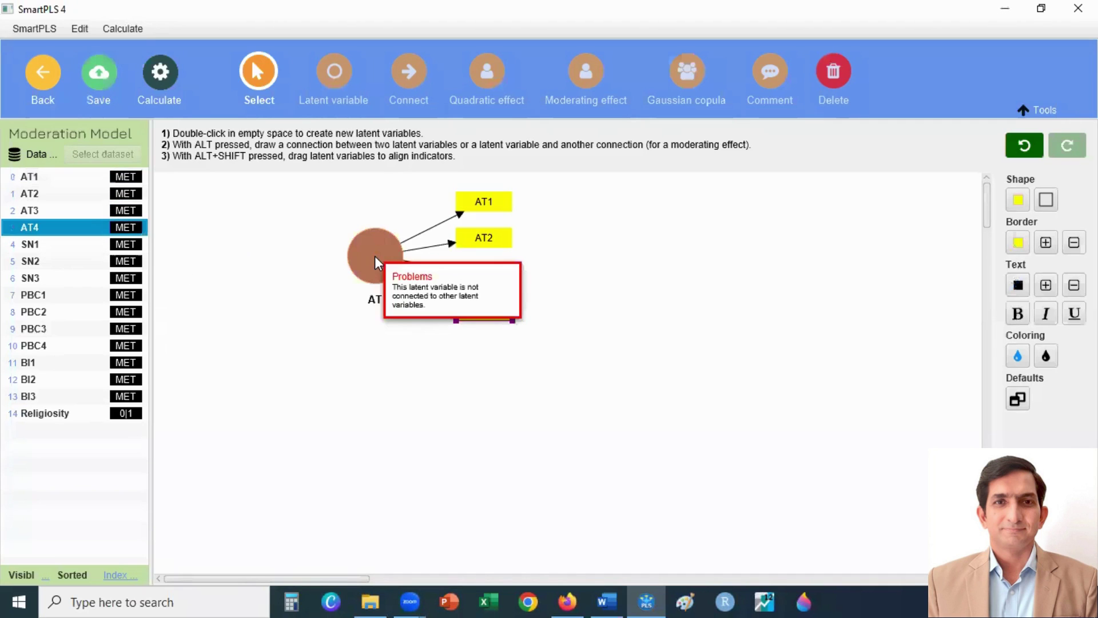
Create construct SN from indicators SN1–SN3, placed below AT.
click(41, 247)
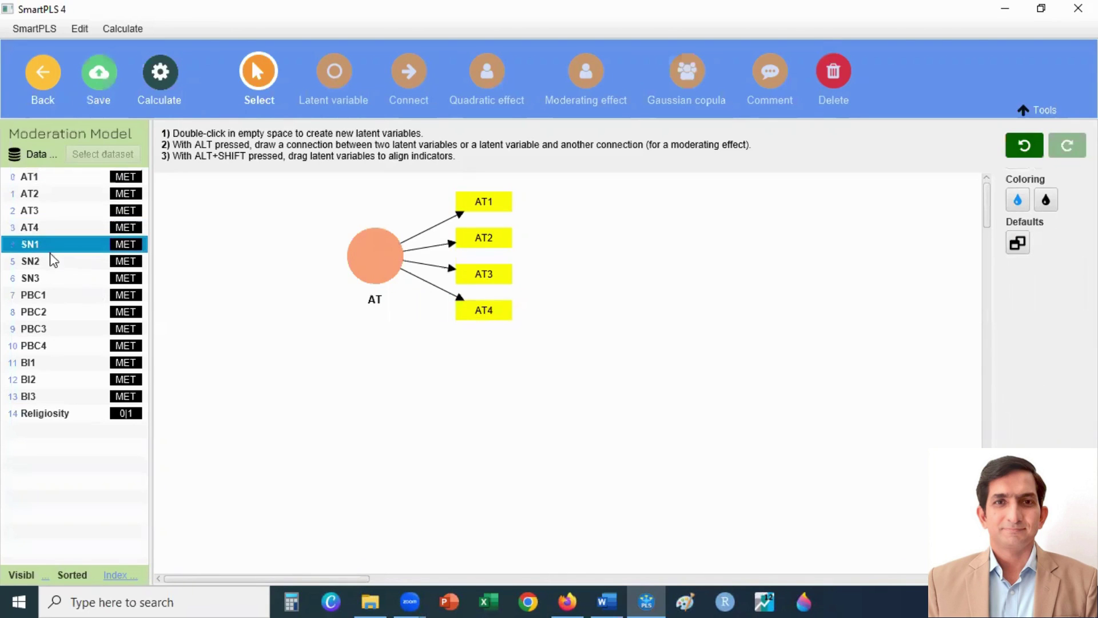
shift+click(41, 262)
shift+click(40, 278)
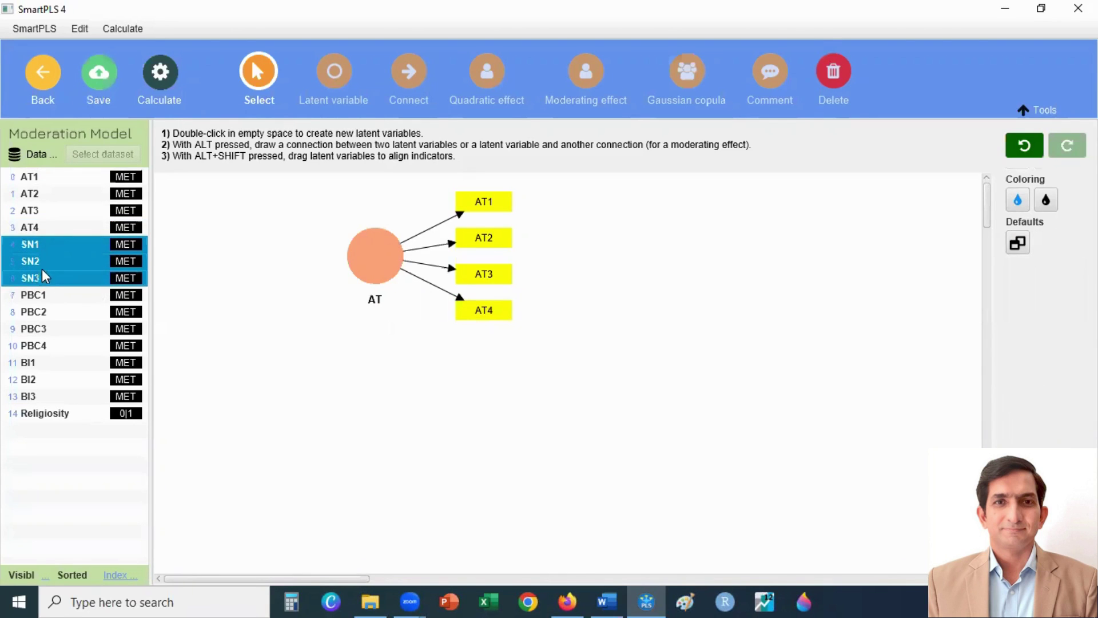
drag(368, 379, 368, 380)
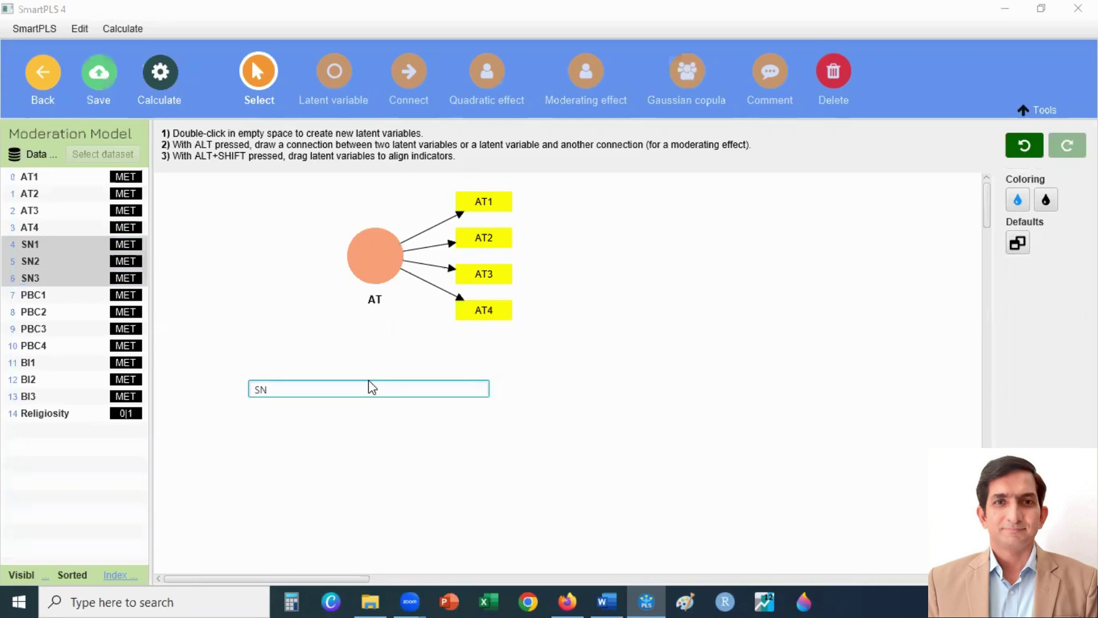
key(Return)
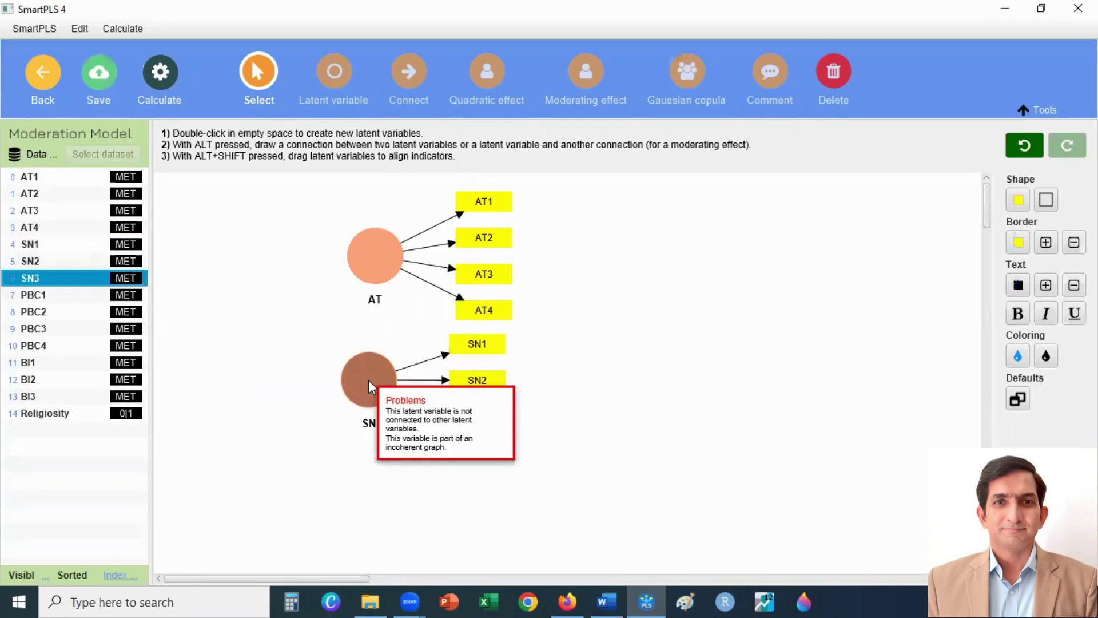
click(37, 294)
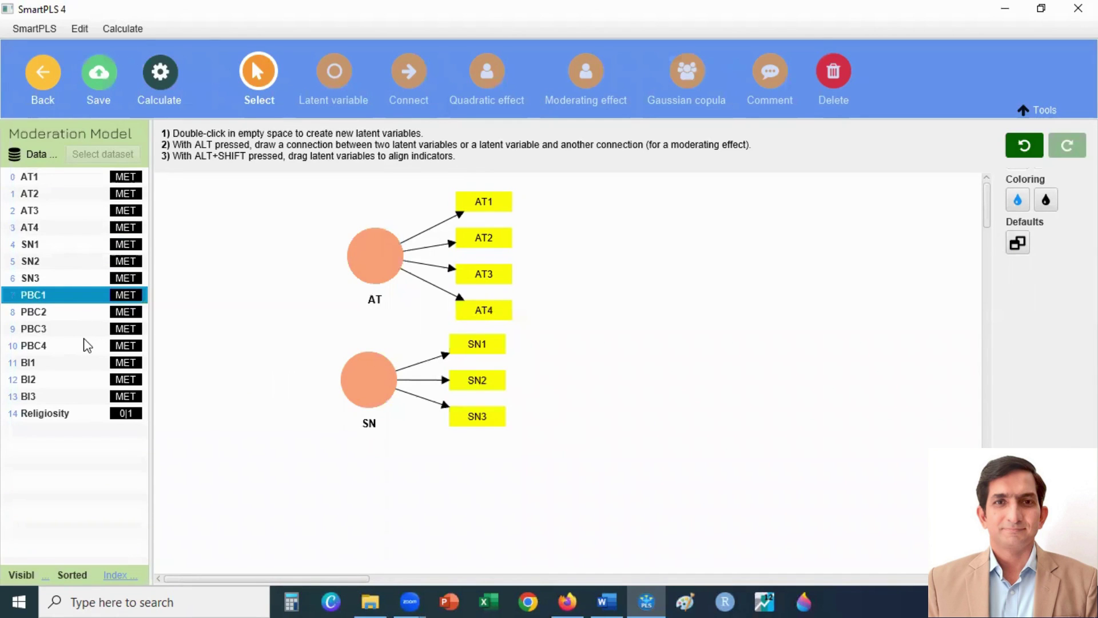
Create construct PBC from indicators PBC1–PBC4 at the lower left.
ctrl+click(50, 312)
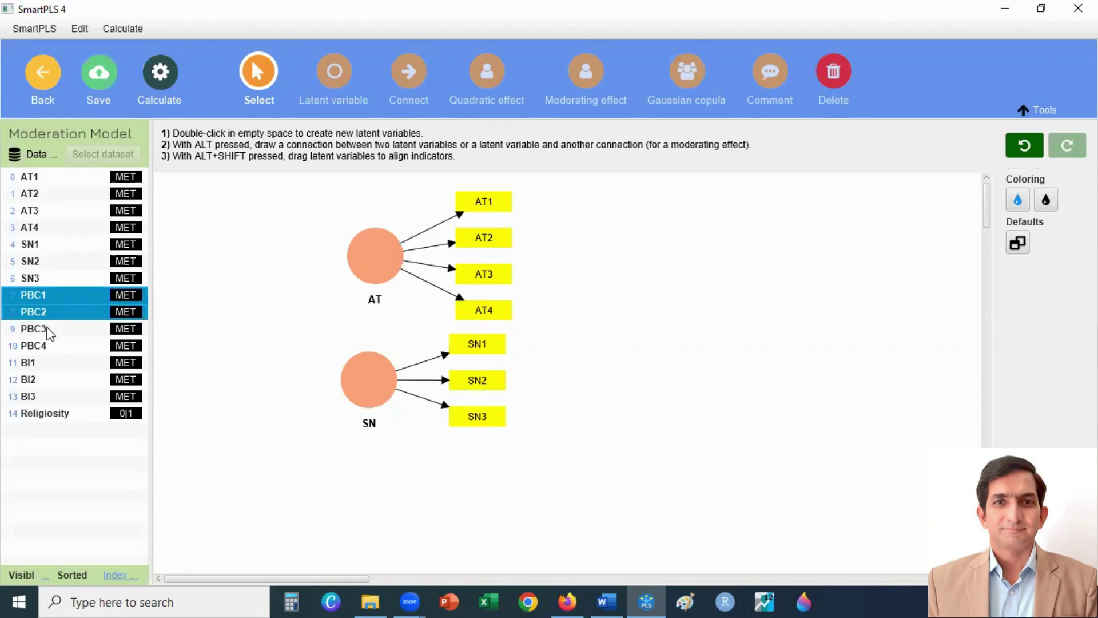
ctrl+click(50, 329)
ctrl+click(51, 346)
drag(56, 315, 319, 488)
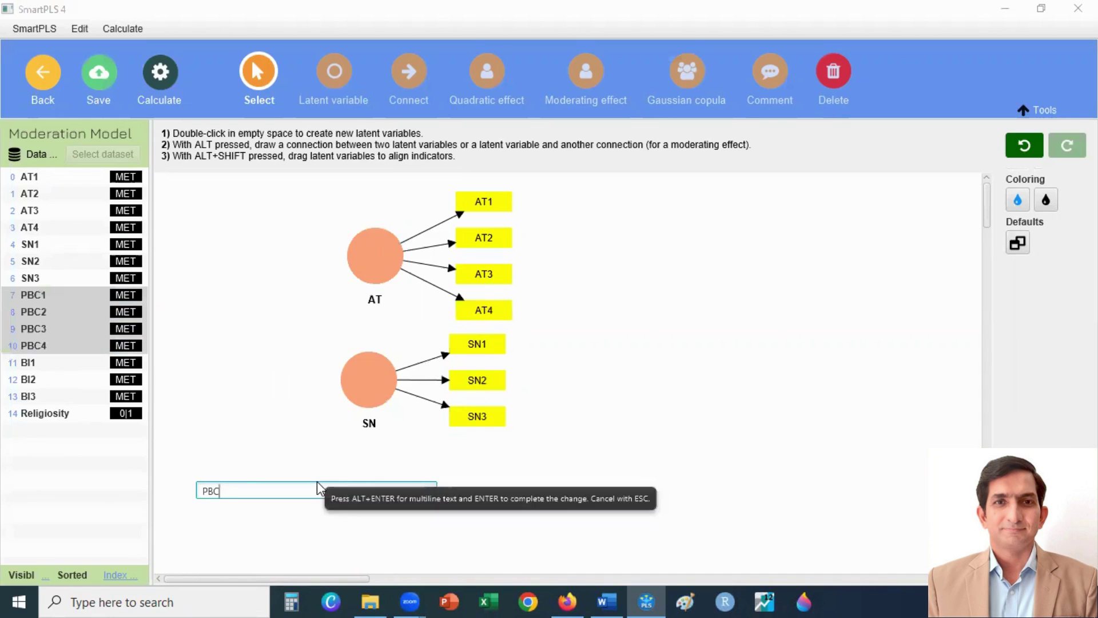
key(Return)
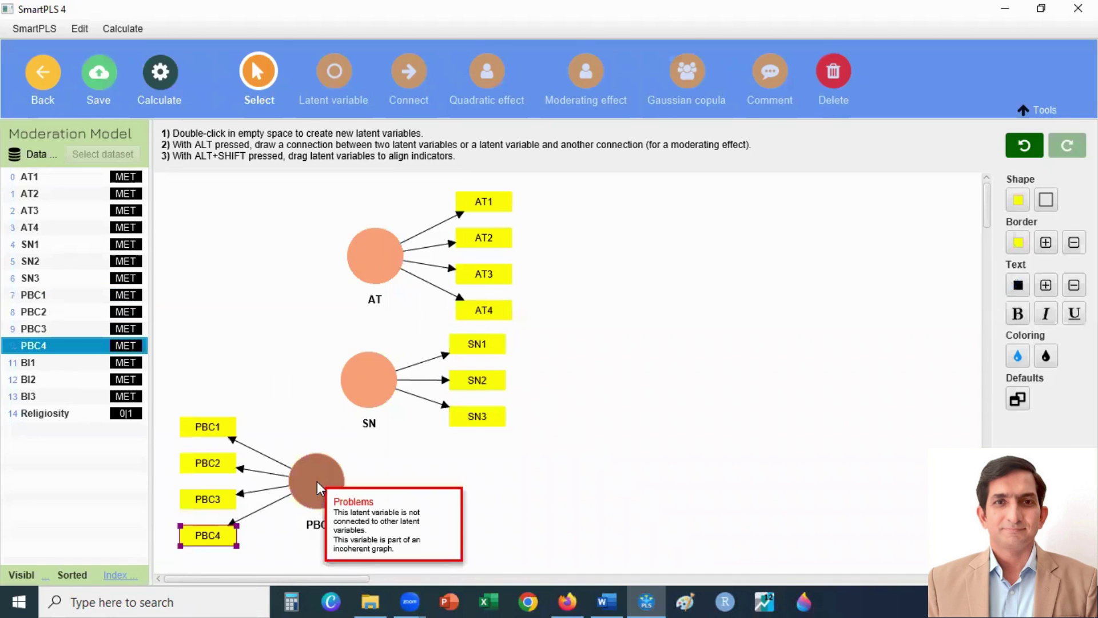
Add construct BI from BI1–BI3 on the right and single-indicator Religiosity at top right.
click(43, 362)
ctrl+click(53, 380)
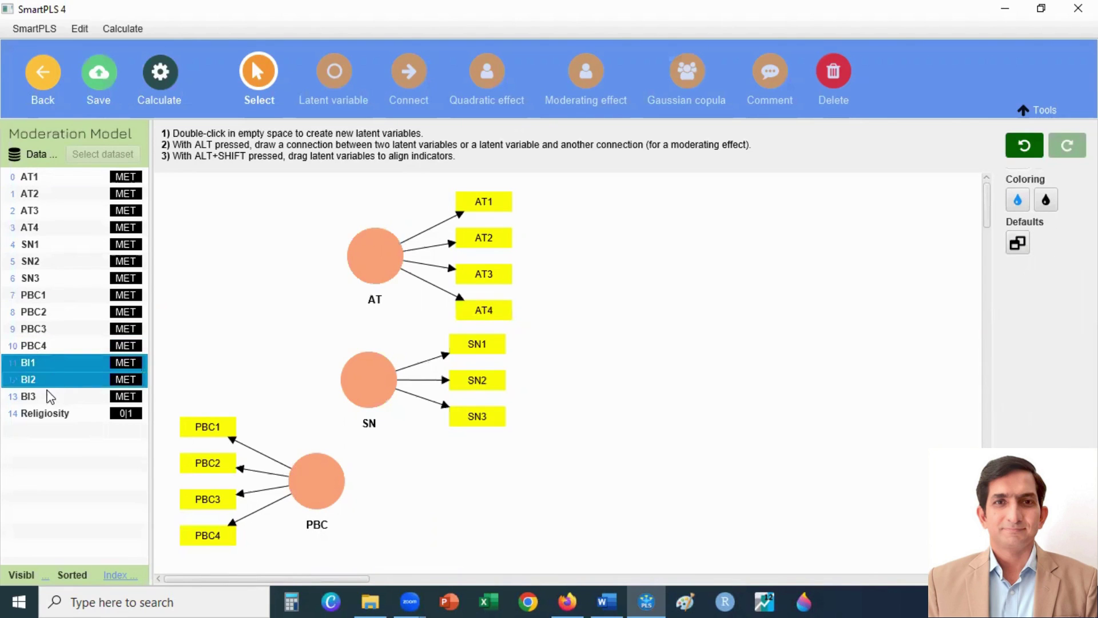
ctrl+click(52, 396)
drag(45, 394, 832, 356)
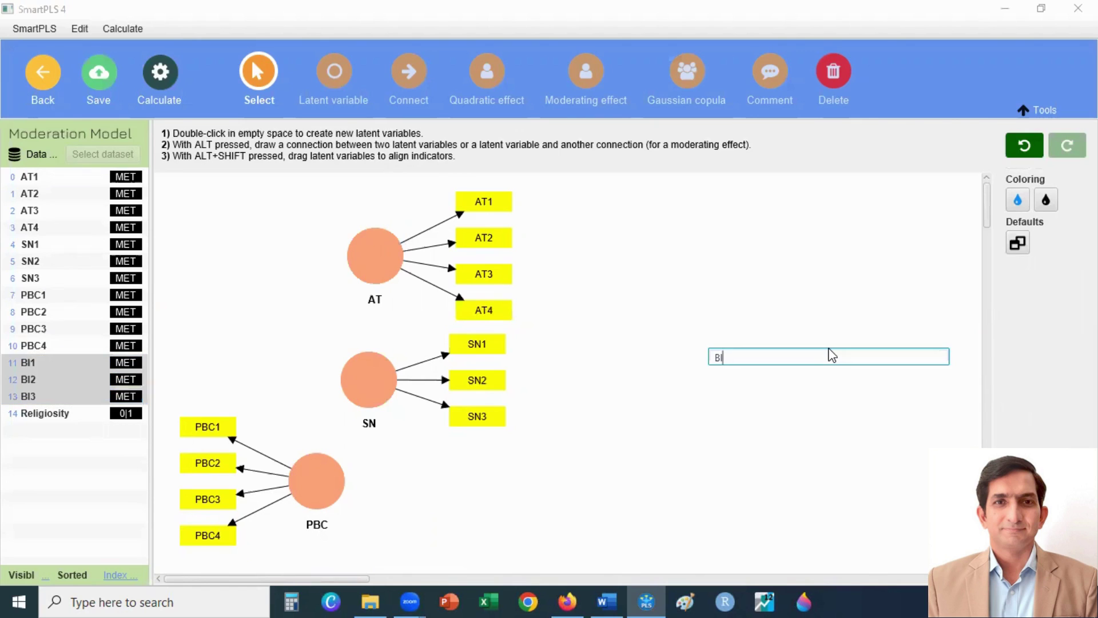
key(Return)
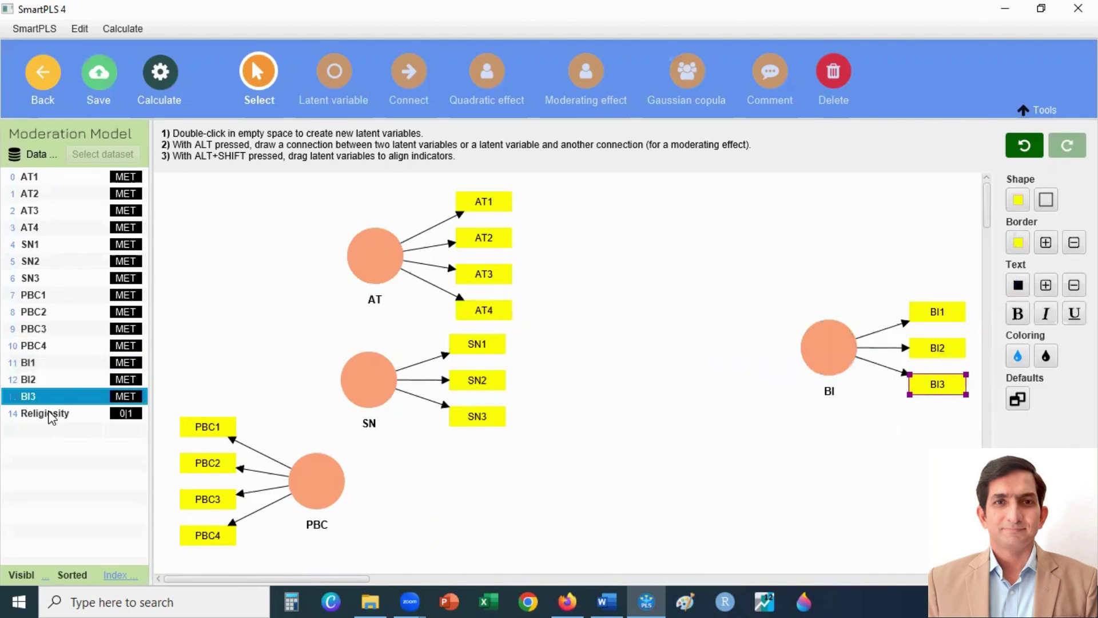
drag(51, 417, 753, 233)
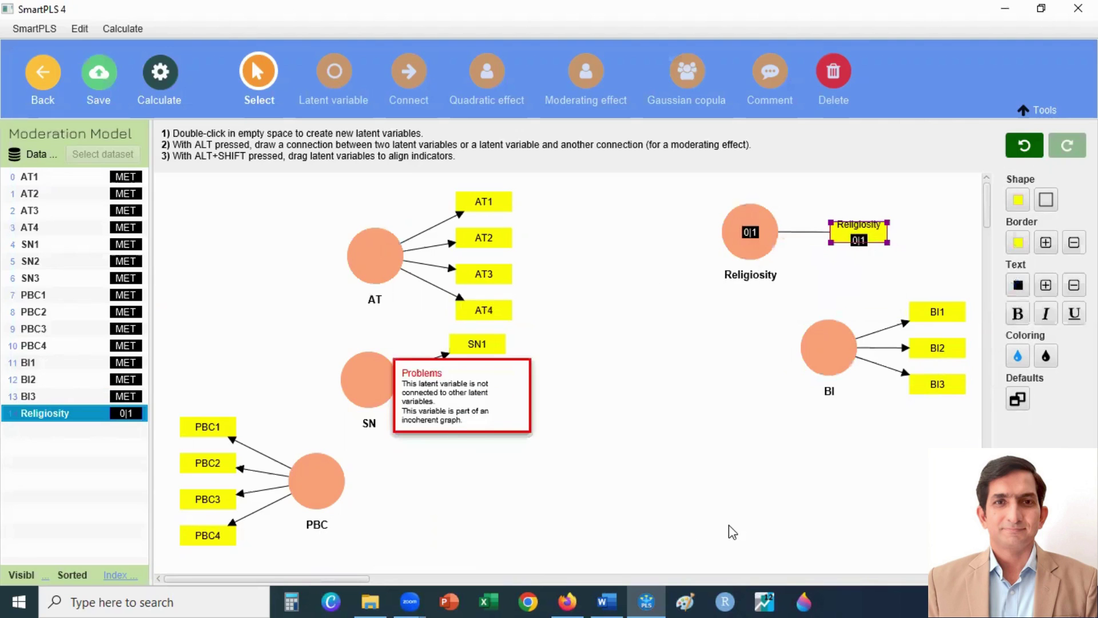
click(645, 409)
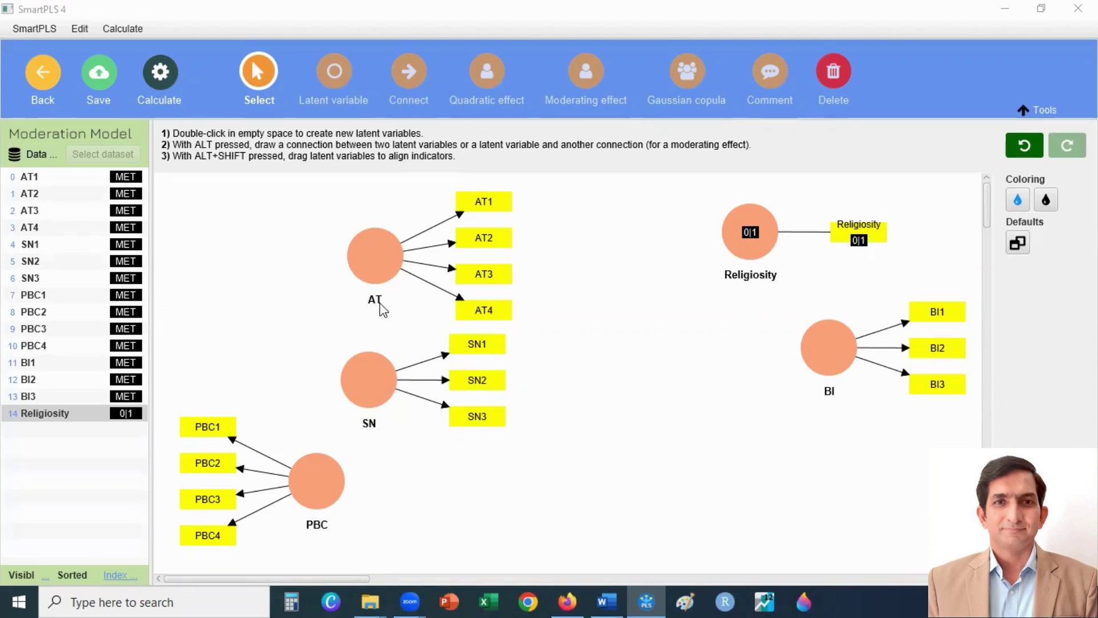
Align the indicators of AT and SN to the left of their constructs.
click(381, 252)
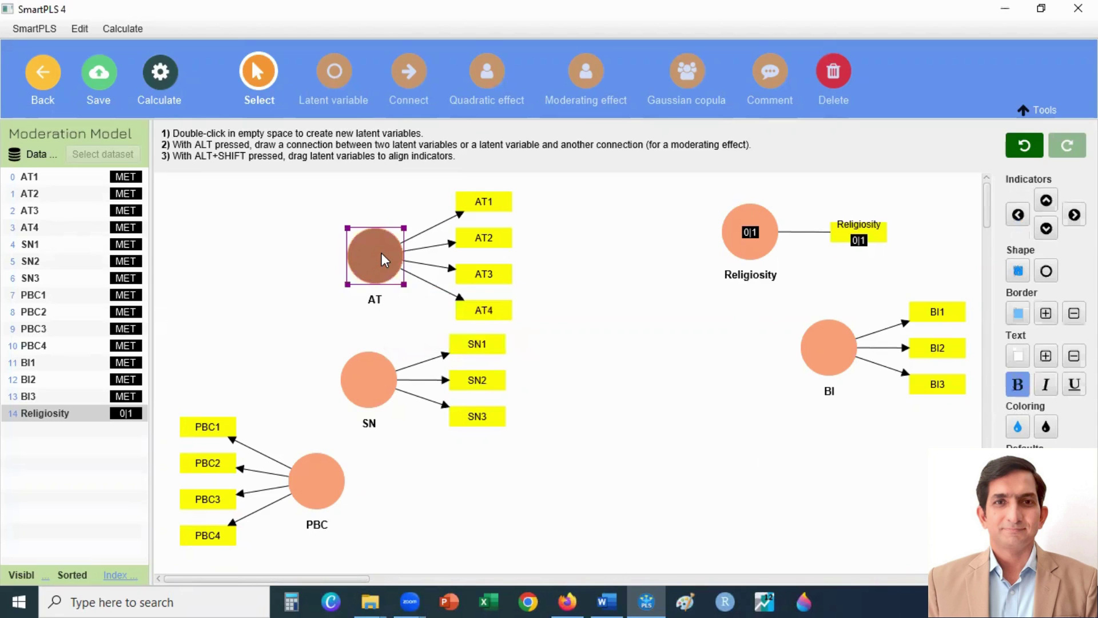
right_click(381, 252)
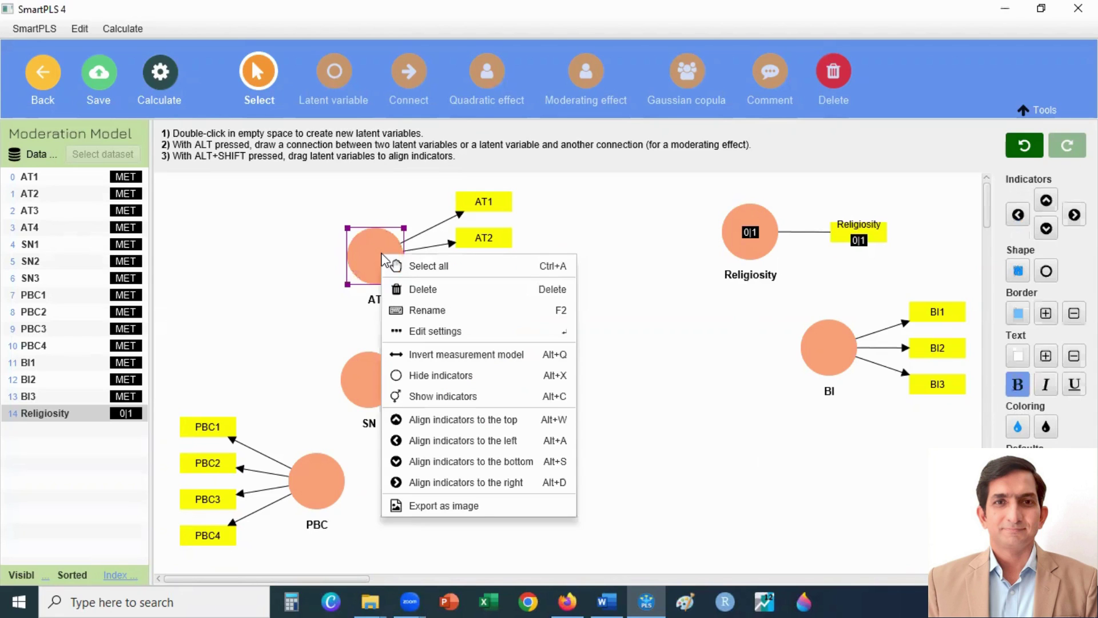
click(423, 442)
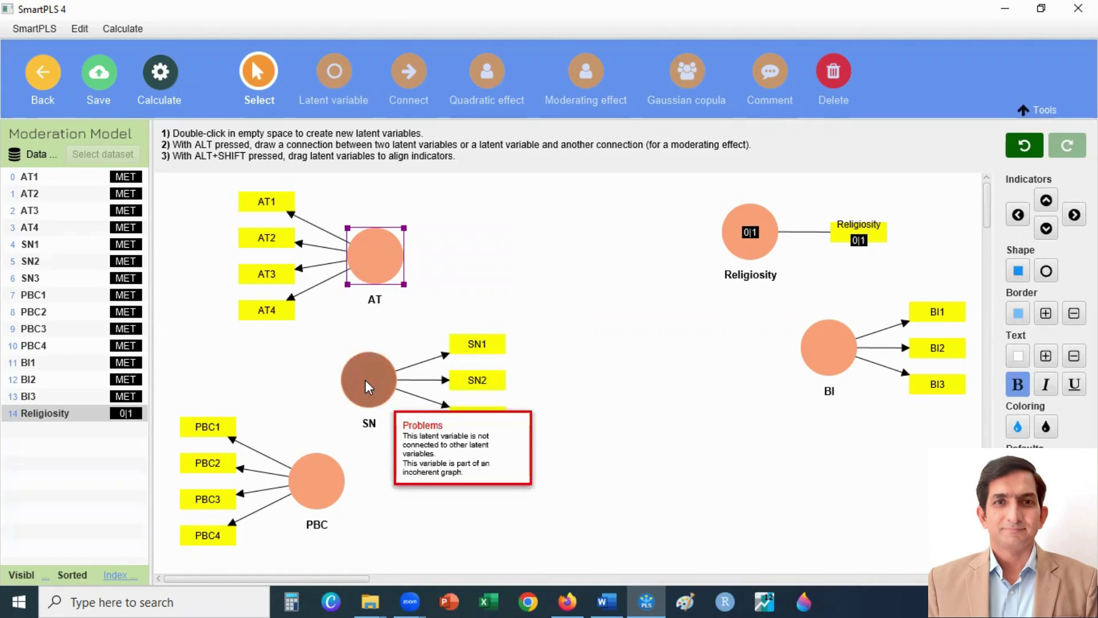
right_click(365, 380)
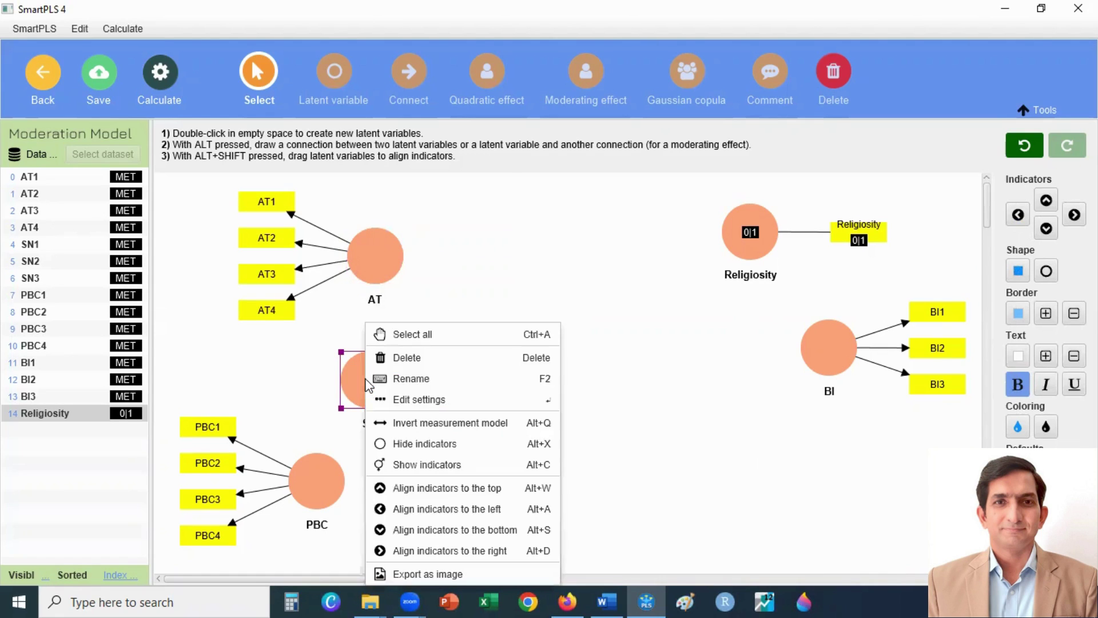
click(407, 510)
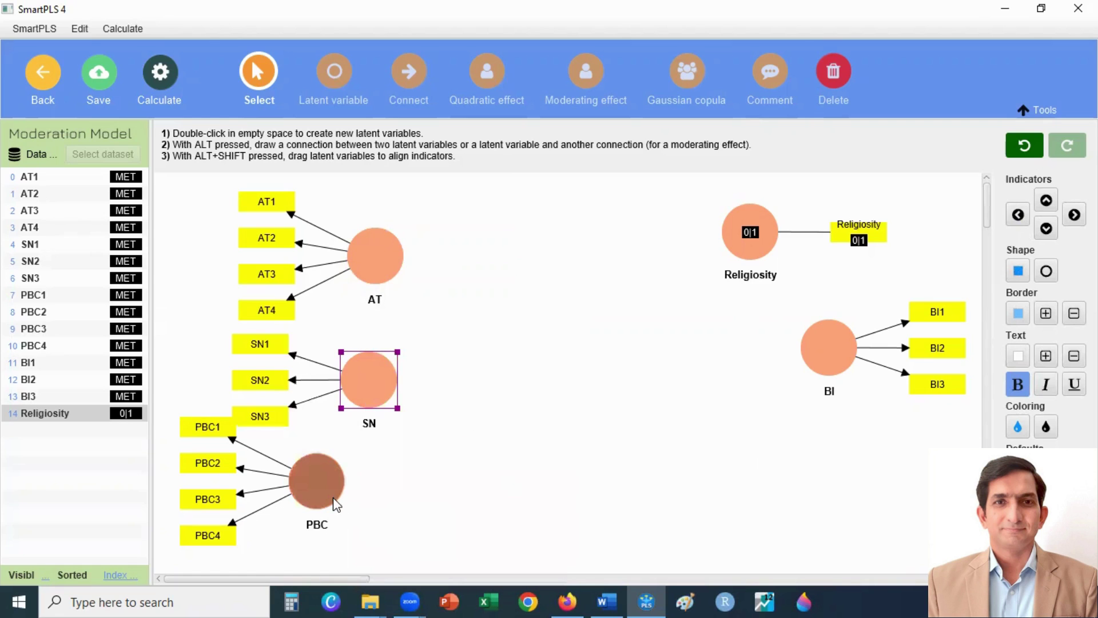
Line up AT, SN and PBC in a vertical column and move BI lower.
drag(362, 255, 318, 237)
click(355, 393)
drag(354, 394, 321, 381)
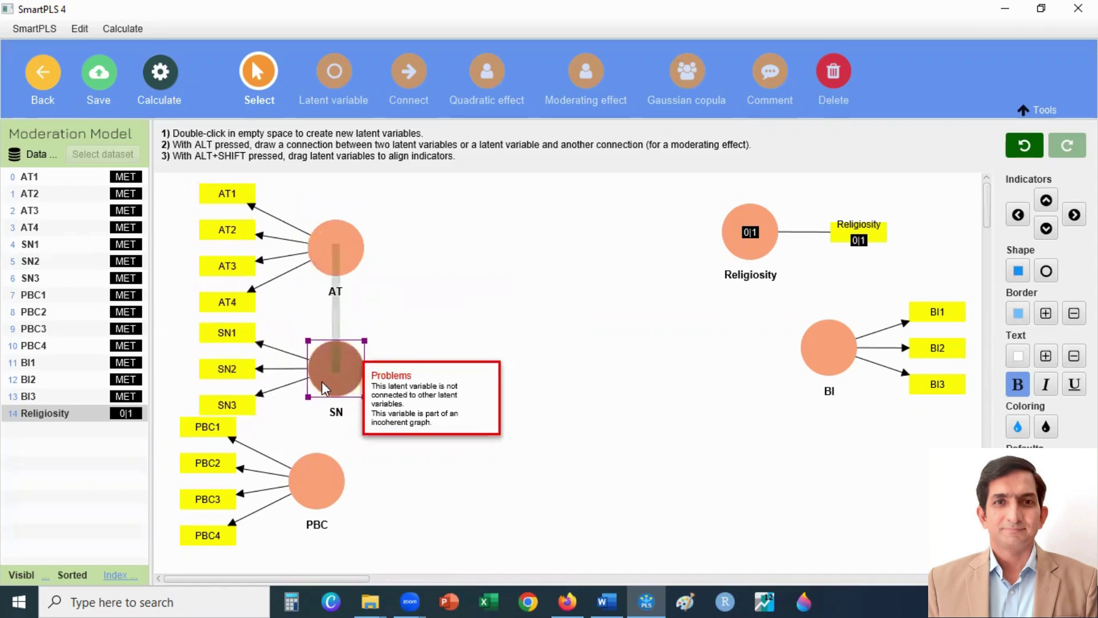
drag(326, 478, 338, 503)
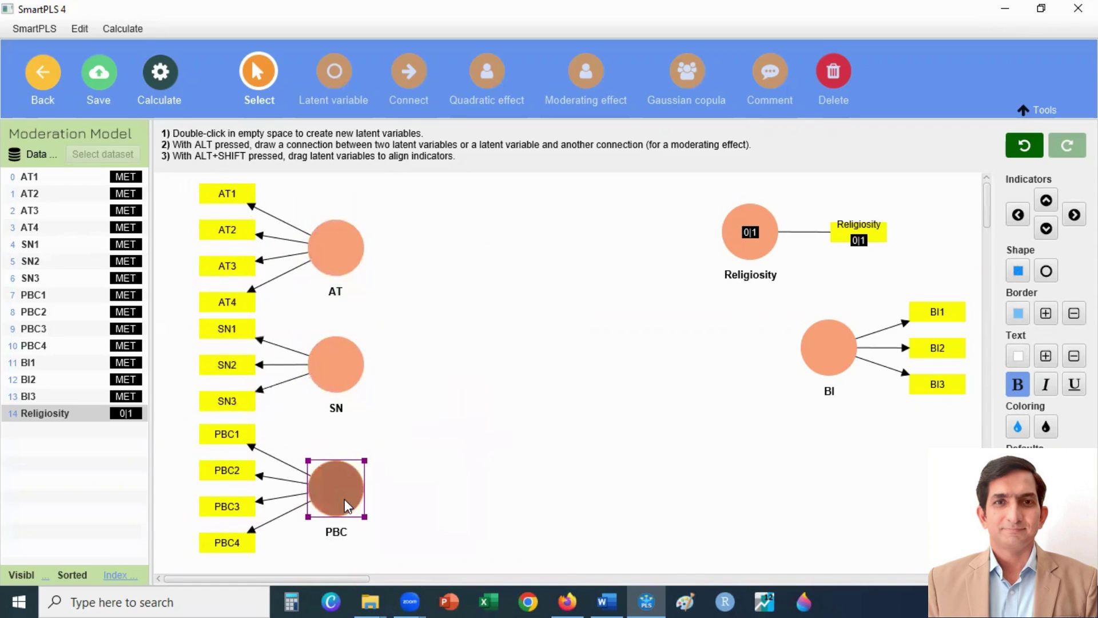
drag(838, 353, 832, 379)
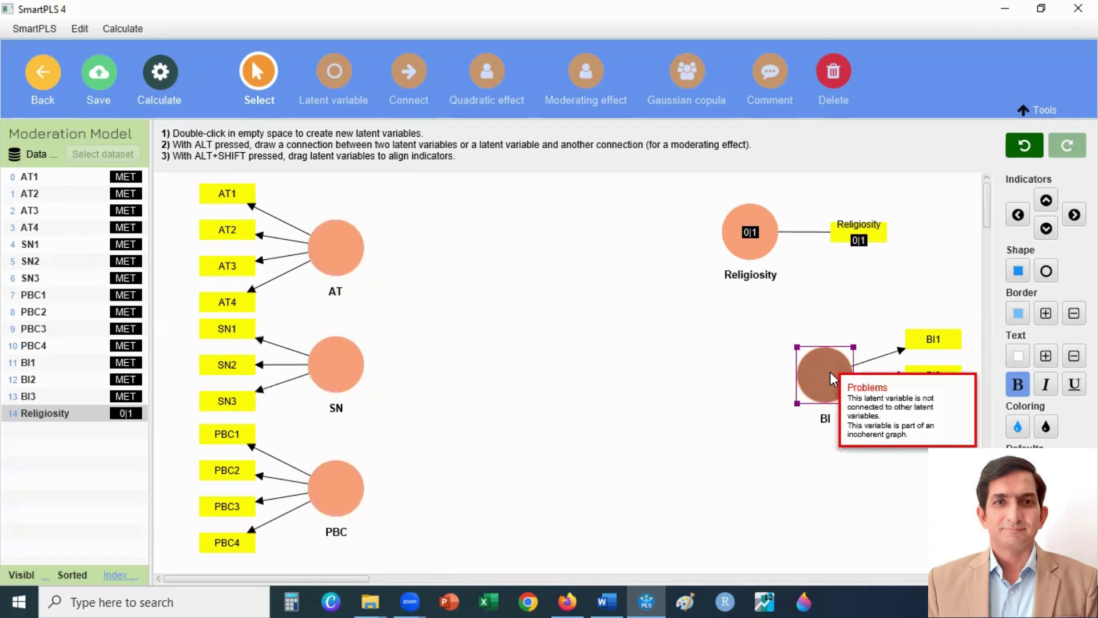
click(858, 230)
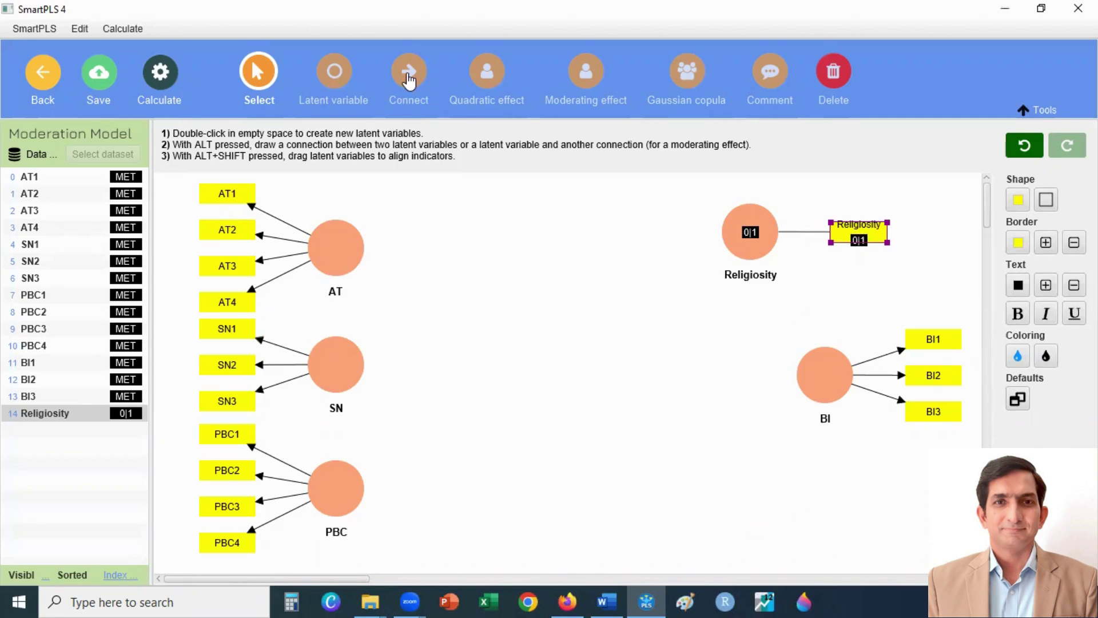
Draw structural paths from AT, SN and PBC into BI.
click(409, 78)
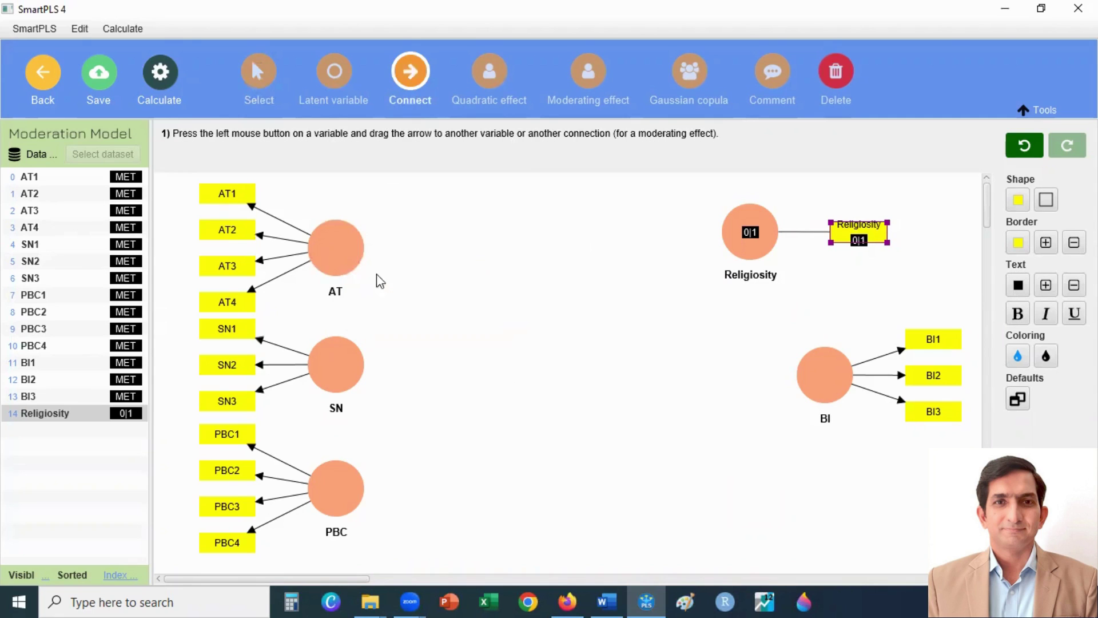
drag(345, 260, 812, 375)
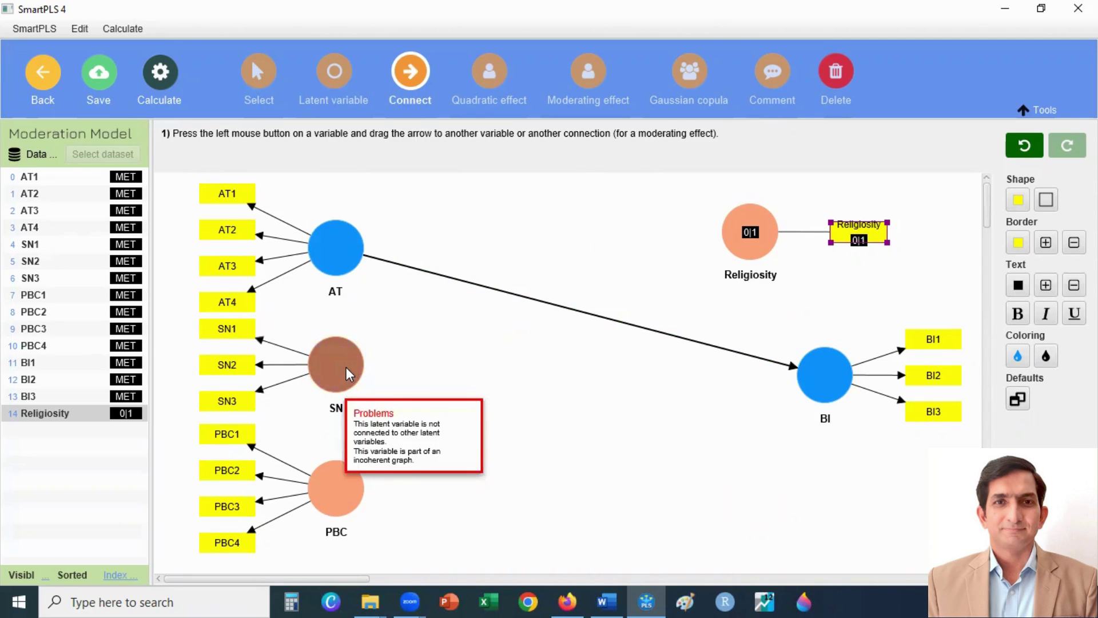
mouse_move(349, 375)
mouse_down()
mouse_move(792, 385)
mouse_move(743, 400)
mouse_up()
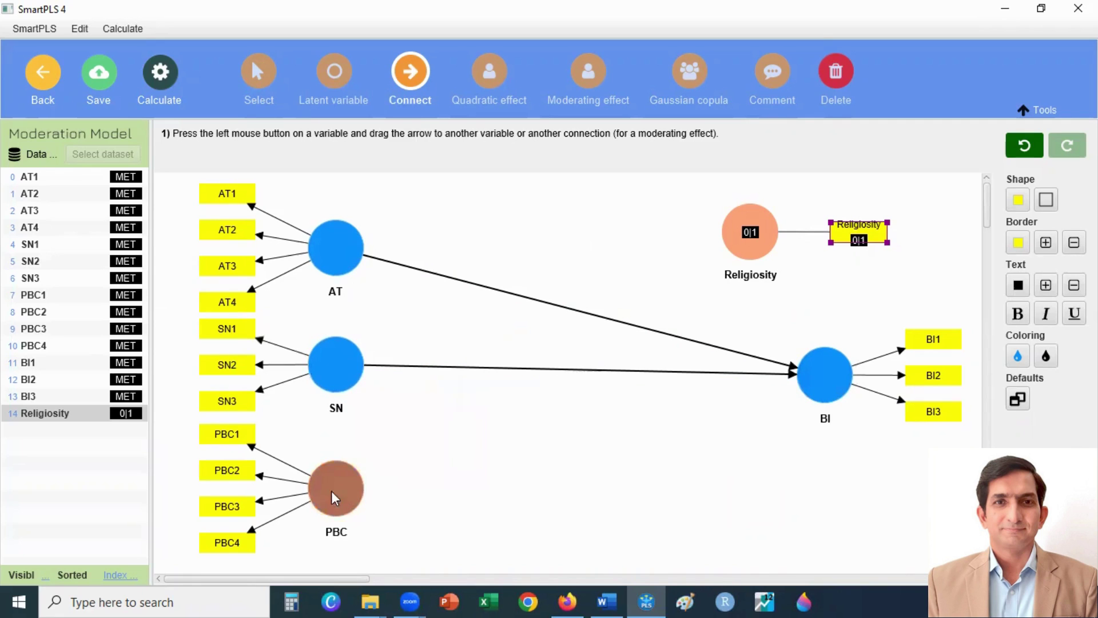
drag(346, 495, 817, 395)
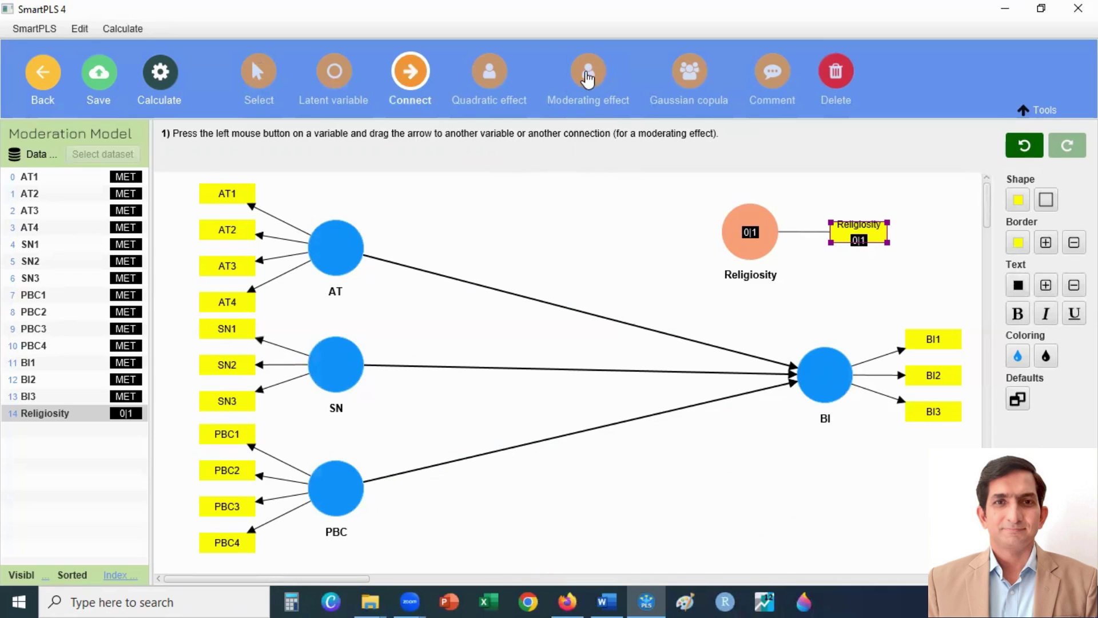
click(587, 78)
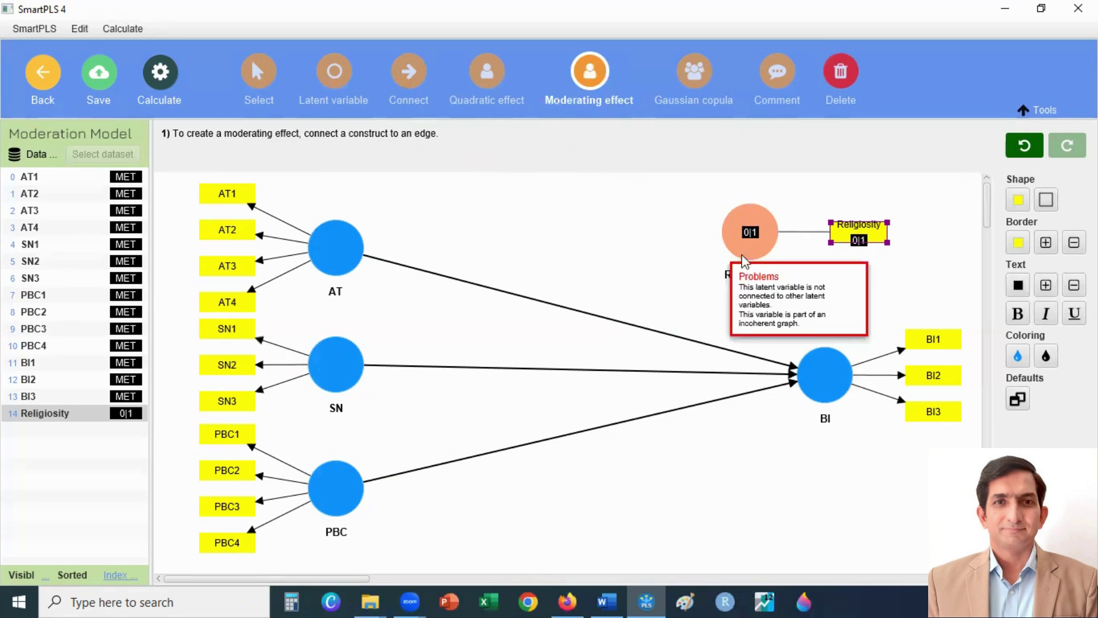
Add Religiosity as moderator on the AT→BI, SN→BI and PBC→BI paths.
drag(738, 256, 578, 314)
drag(745, 252, 617, 376)
drag(751, 256, 604, 431)
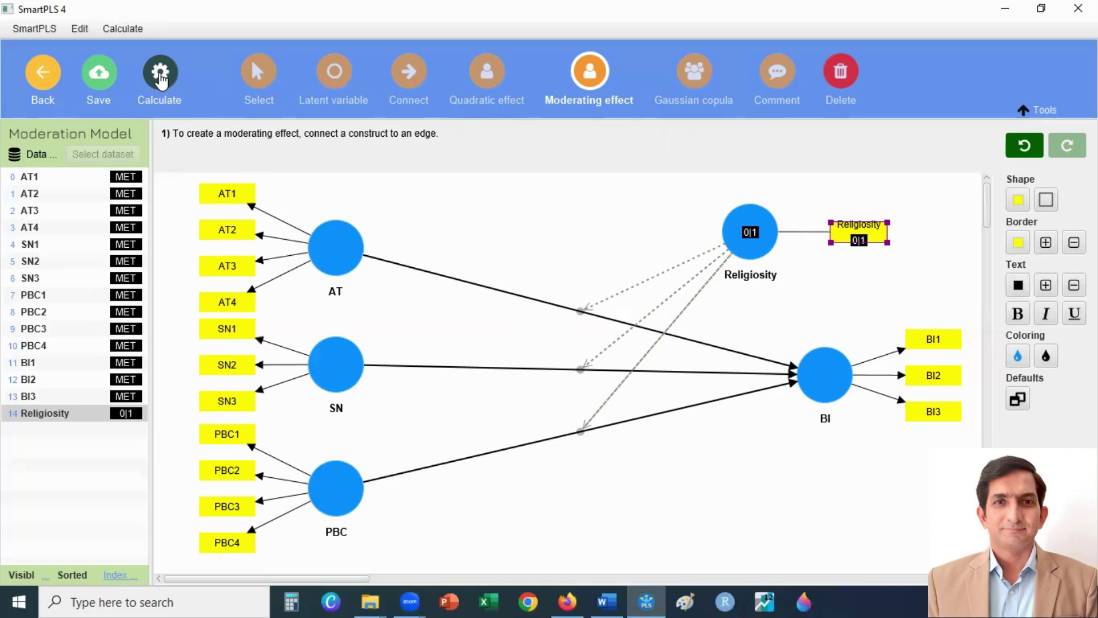
Run bootstrapping on the moderation model with 5000 subsamples.
click(158, 77)
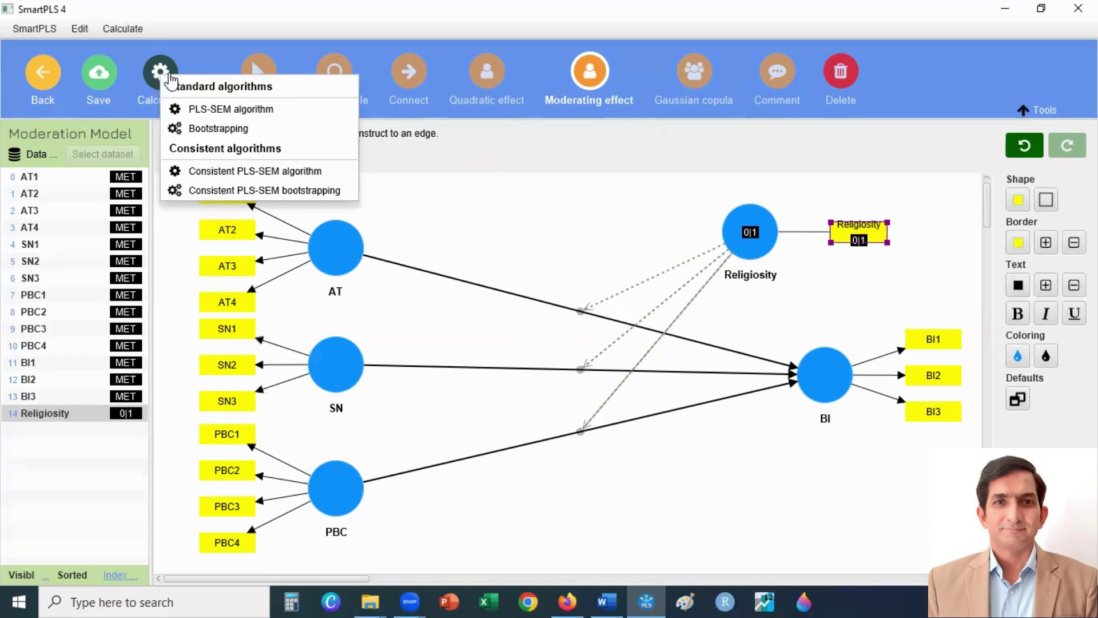
click(213, 130)
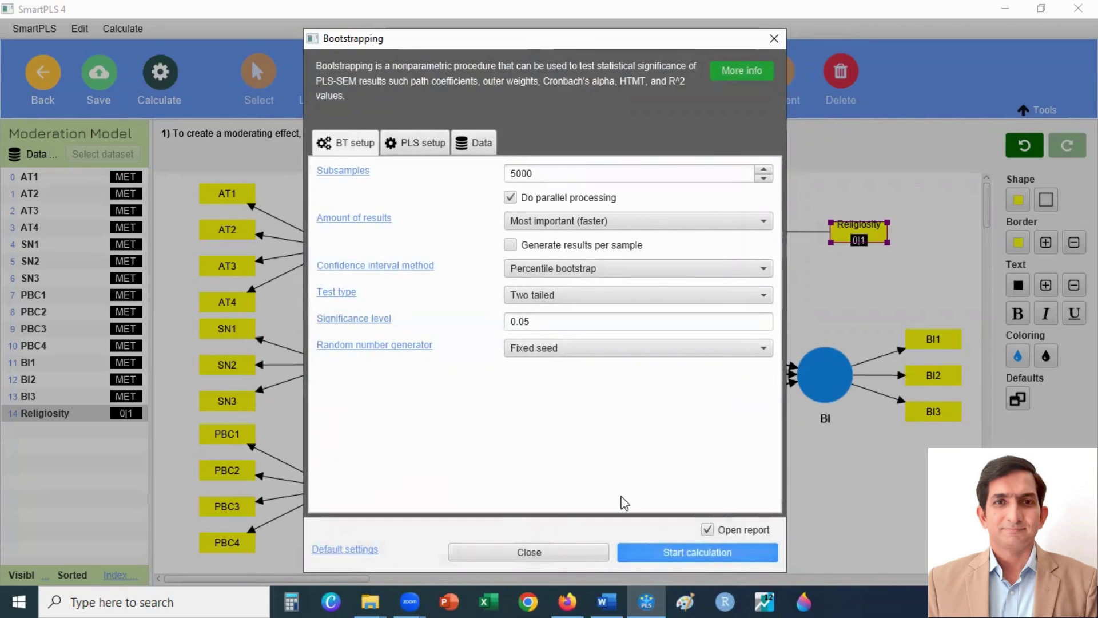
key(Return)
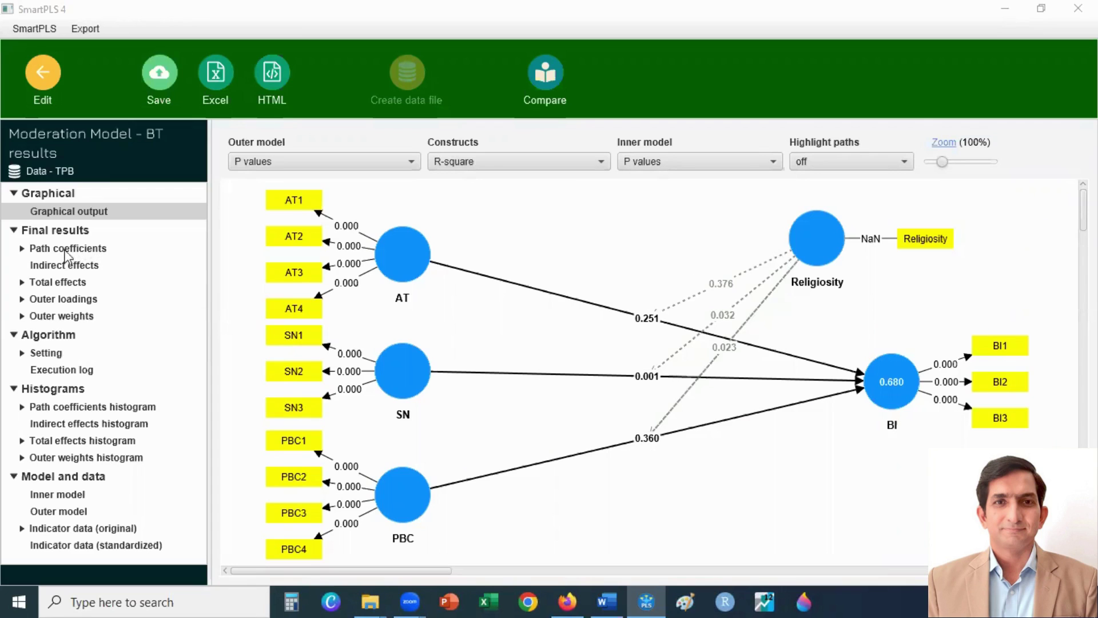
Show the Final results > Path coefficients table with T statistics and p values.
click(79, 250)
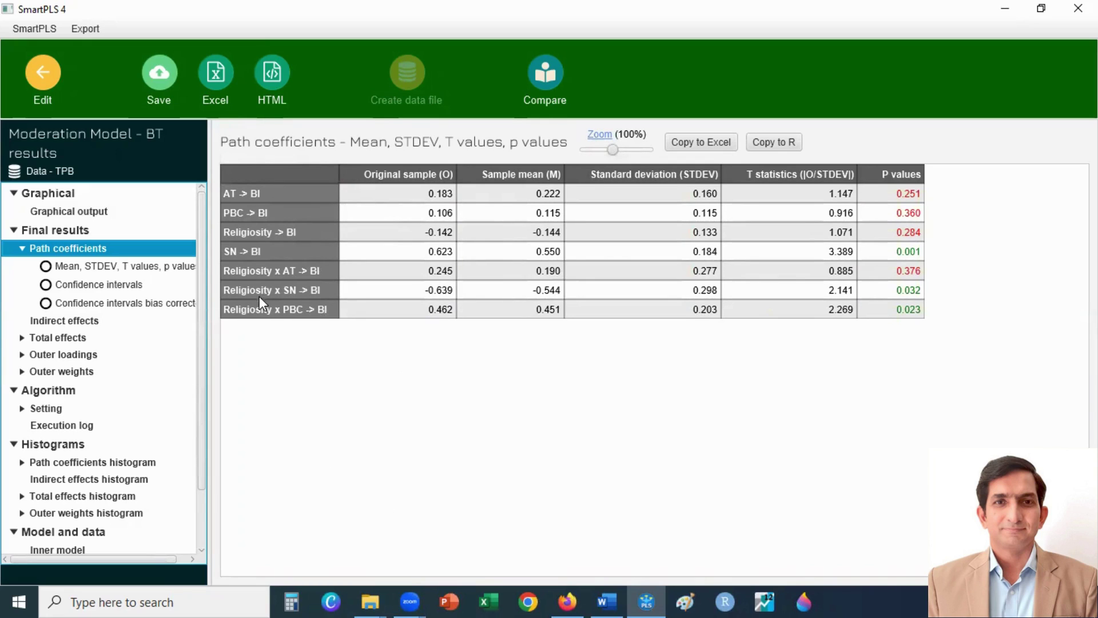
Note the 0.032 p value for Religiosity x SN, then return to the Moderation Model editor.
click(892, 290)
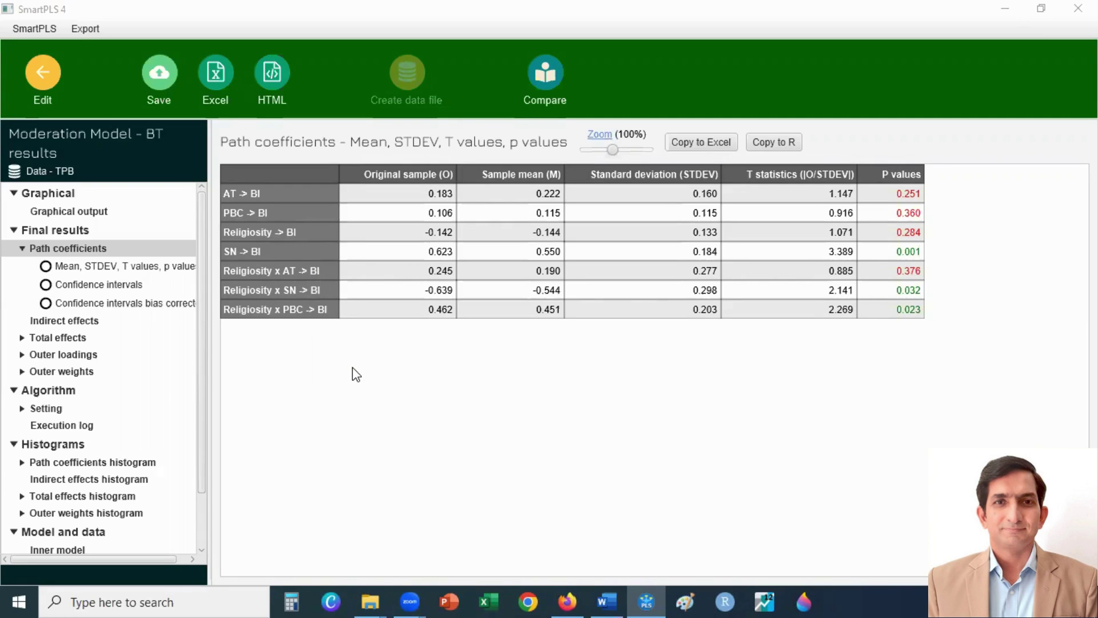
click(43, 68)
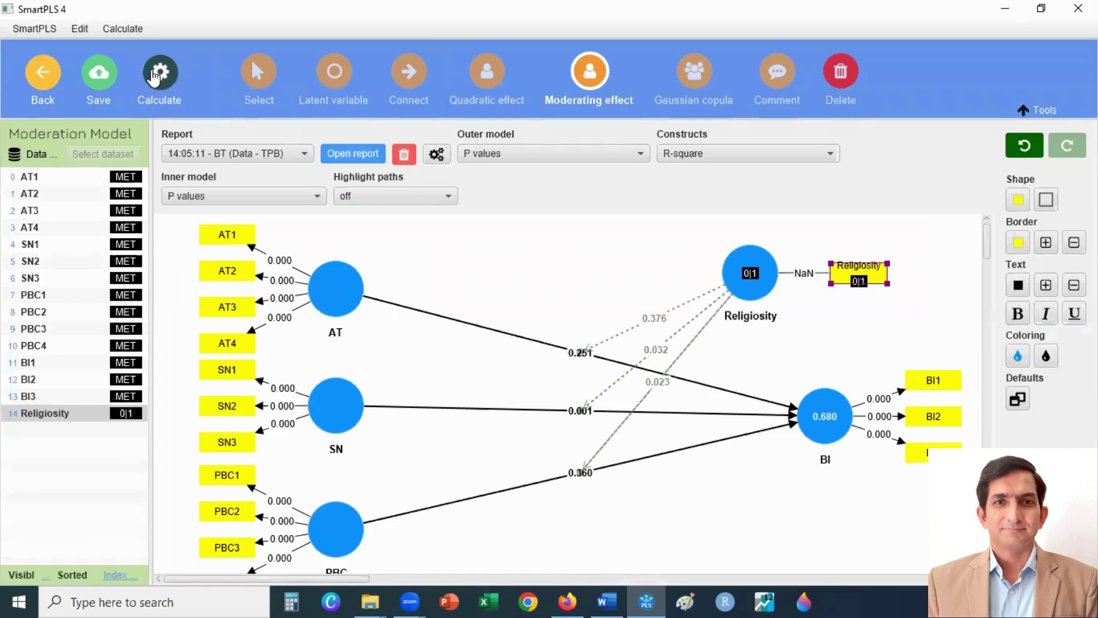
Run the PLS-SEM algorithm on the Moderation Model with default settings.
click(159, 83)
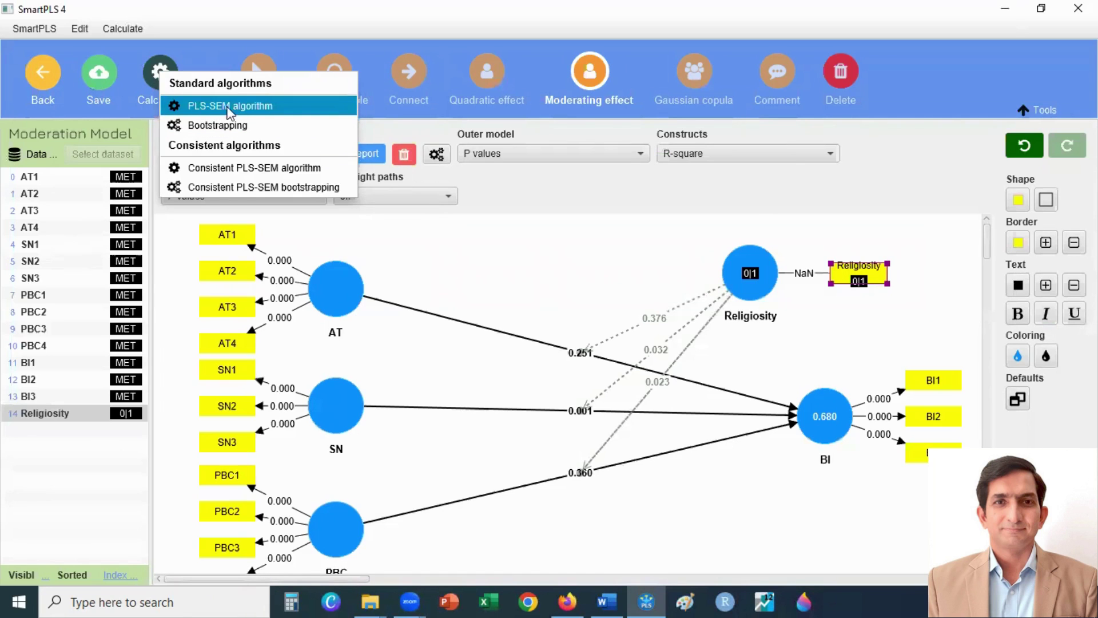
click(224, 105)
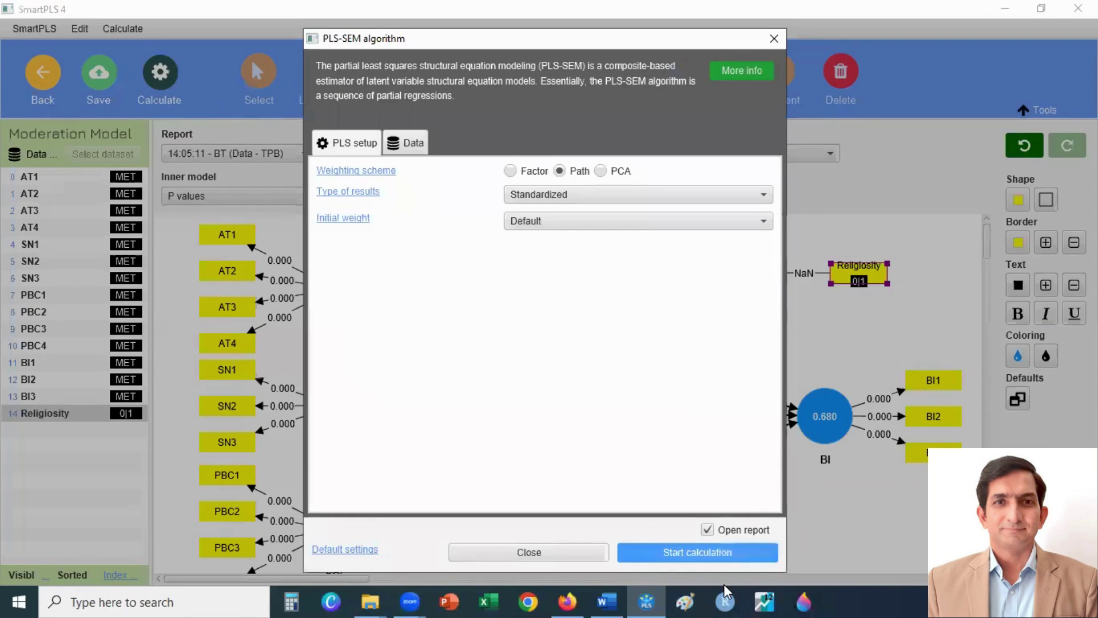
key(Return)
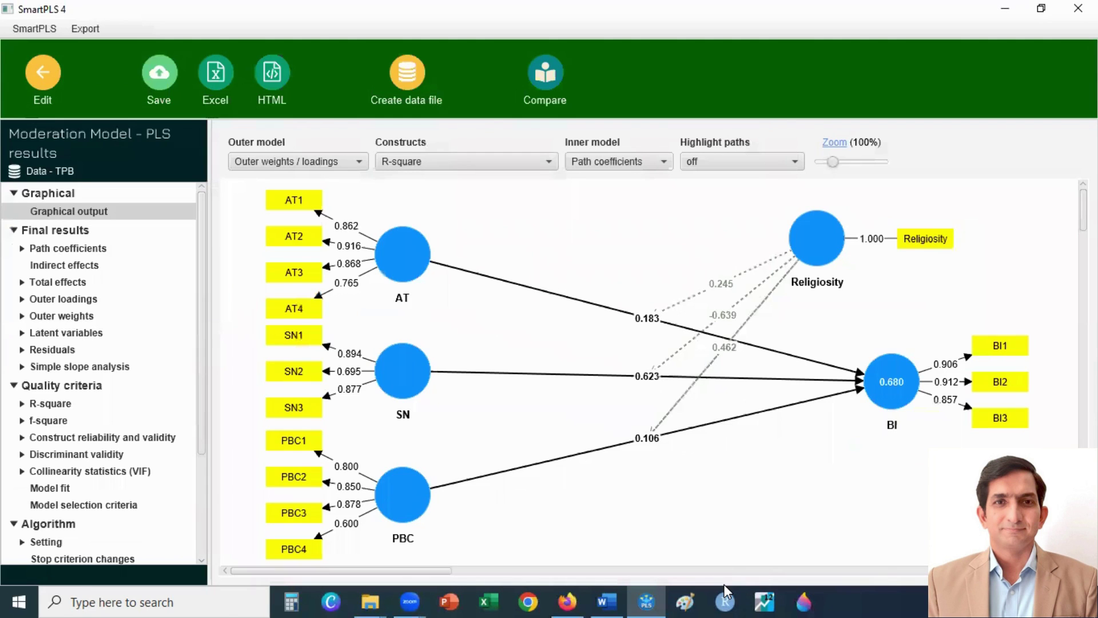
Show the Religiosity x PBC simple slope plot of BI against PBC.
double_click(85, 366)
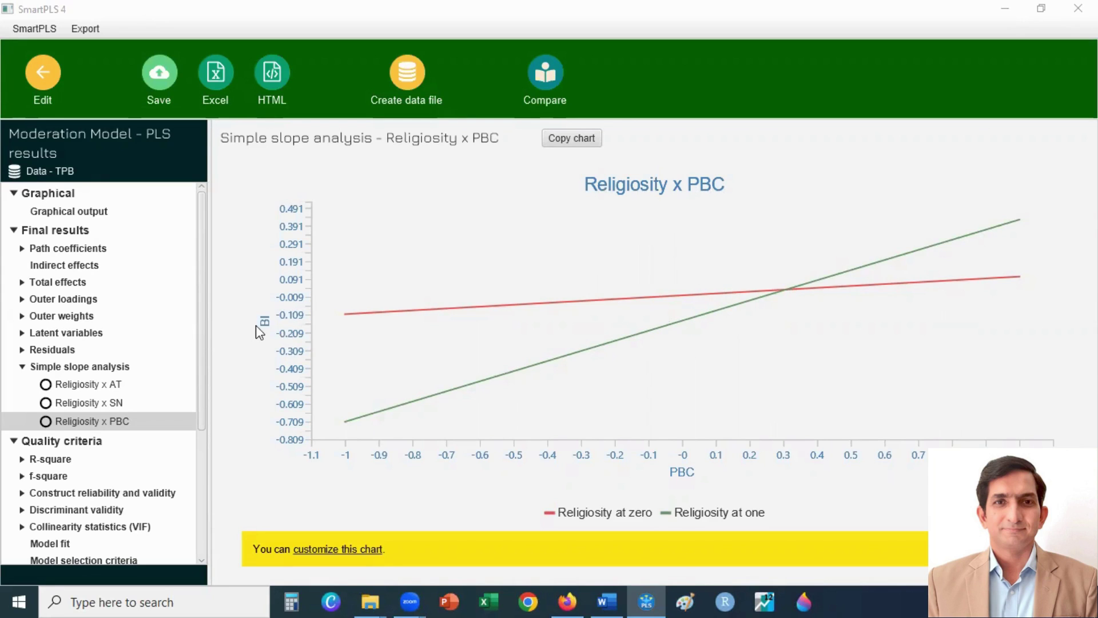
click(90, 404)
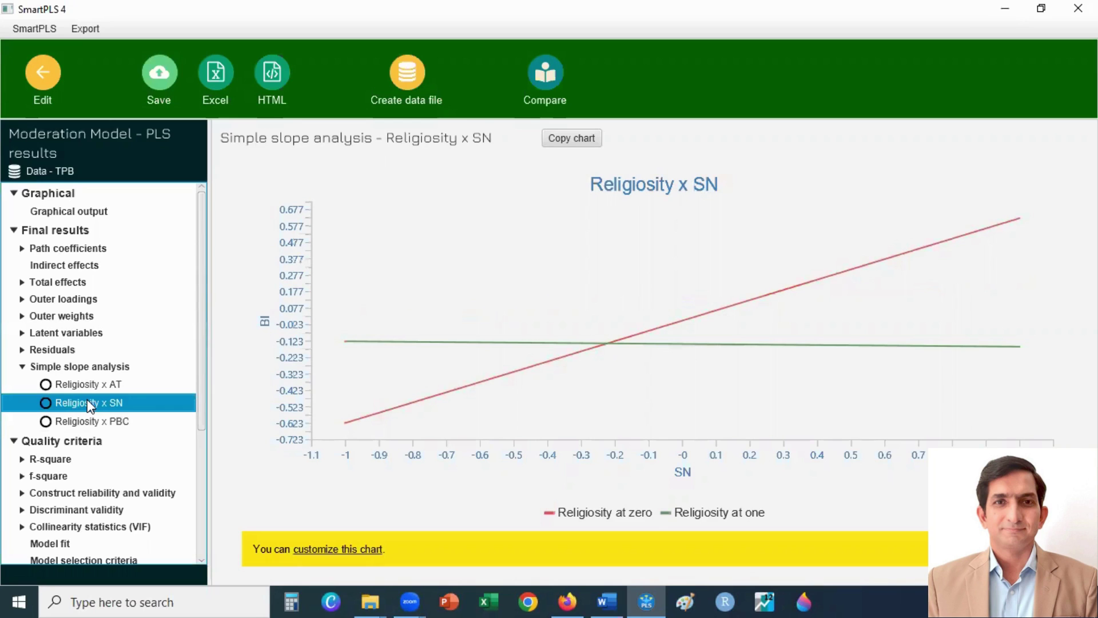
click(117, 424)
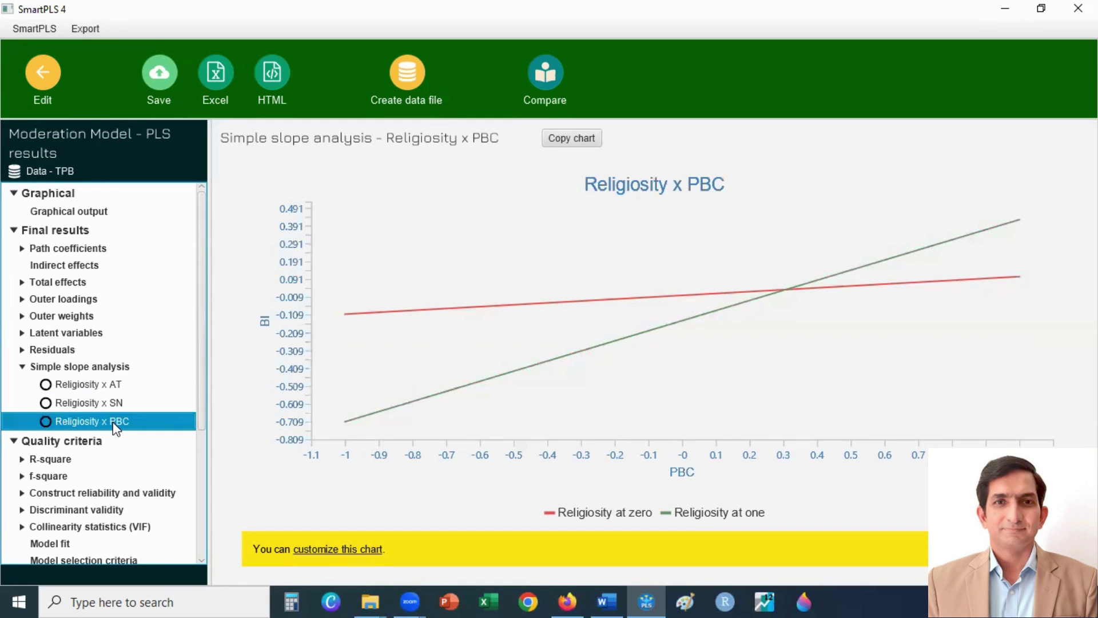